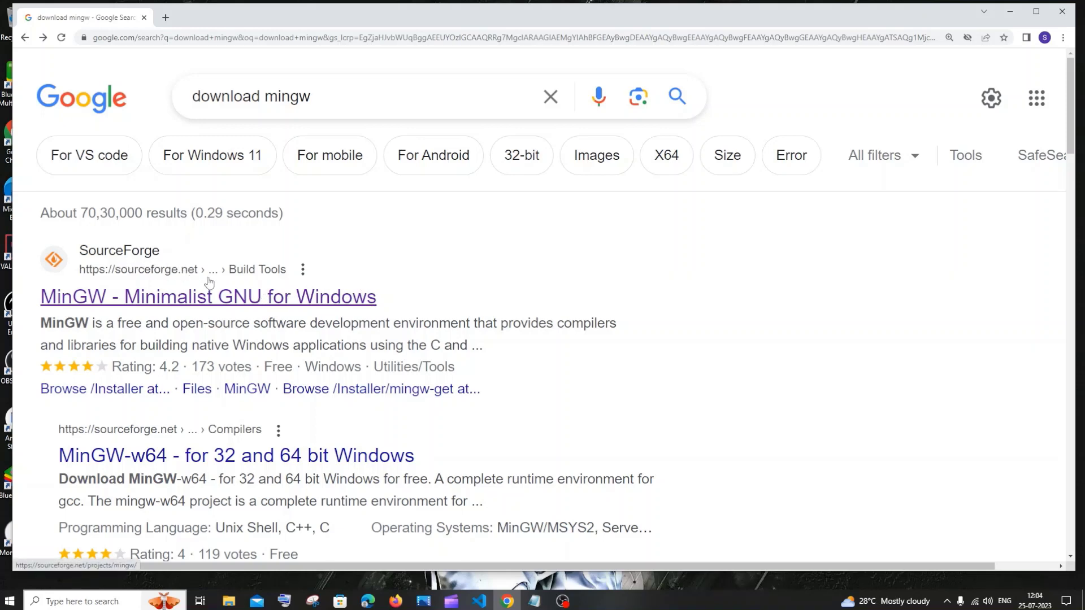
Open the 'MinGW - Minimalist GNU for Windows' SourceForge link from the Google results
click(137, 307)
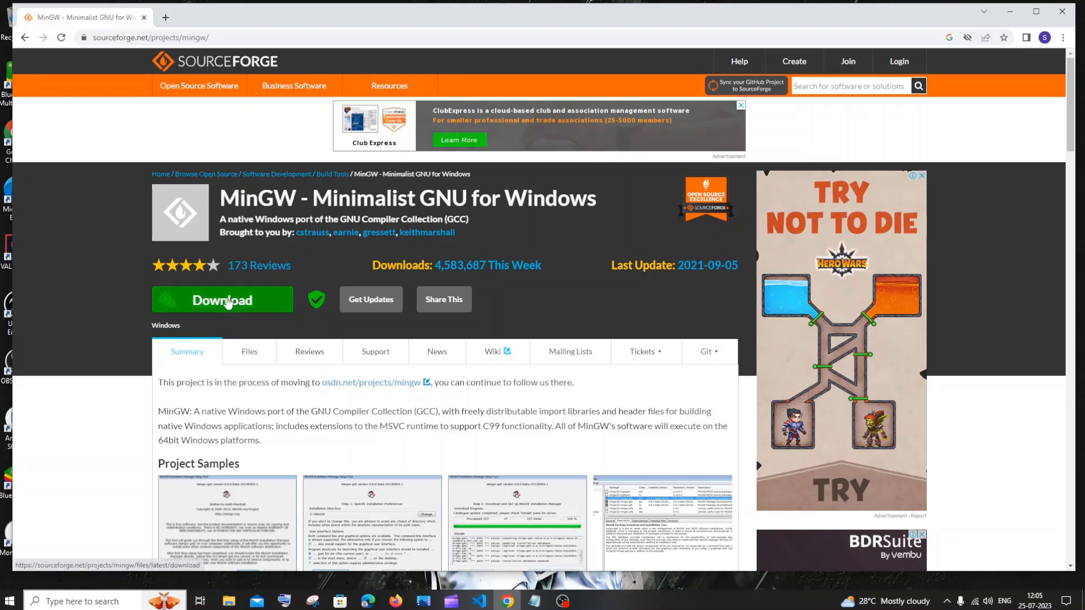
Download mingw-get-setup.exe from SourceForge and run it from the download bar
scroll(254, 362, down, 2)
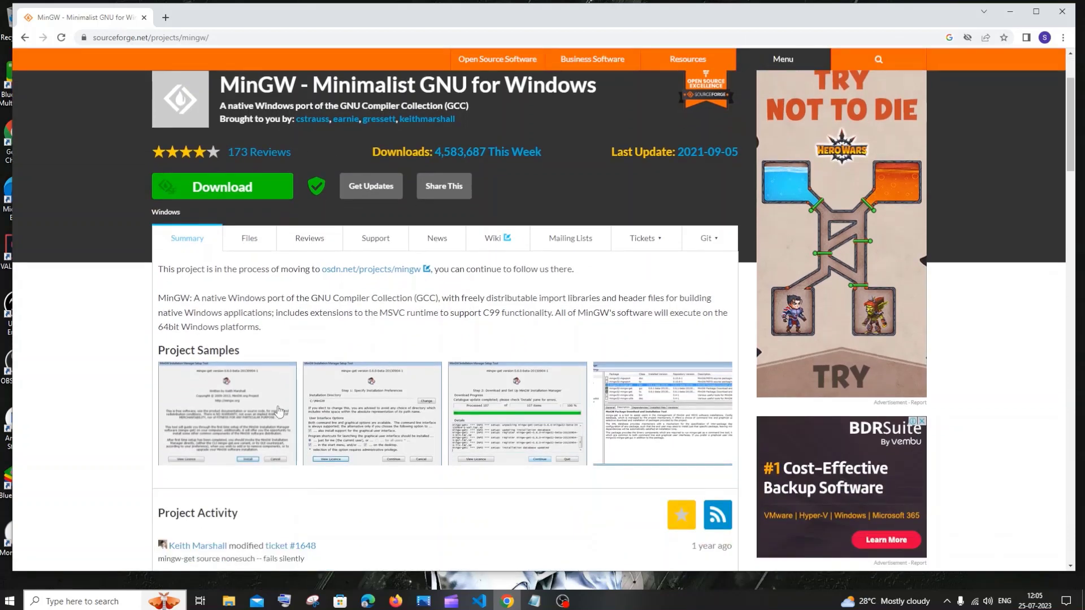
scroll(324, 344, up, 1)
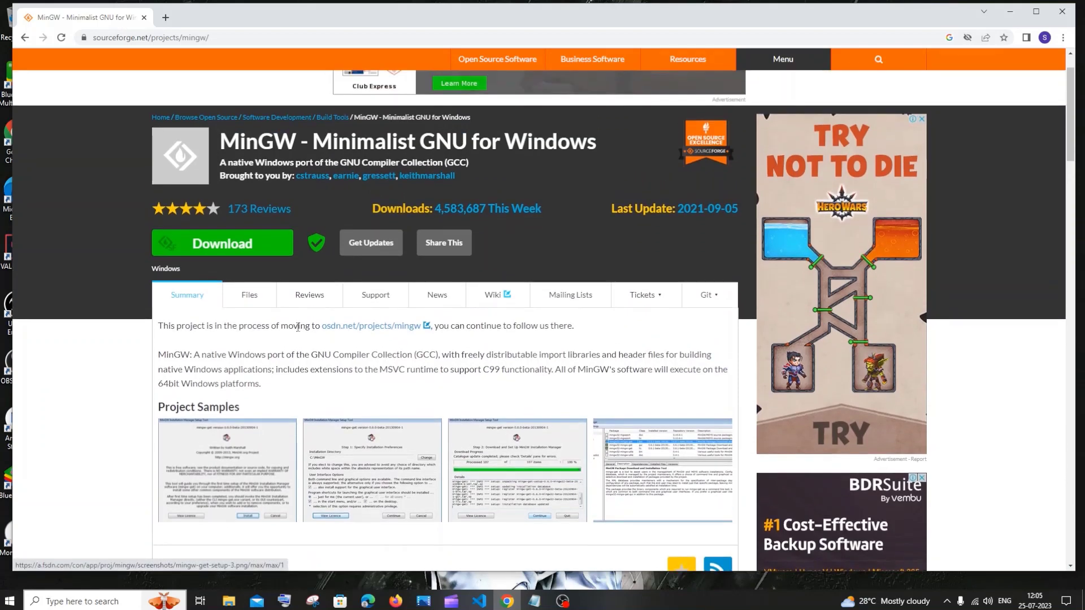
key(ctrl+plus)
click(196, 264)
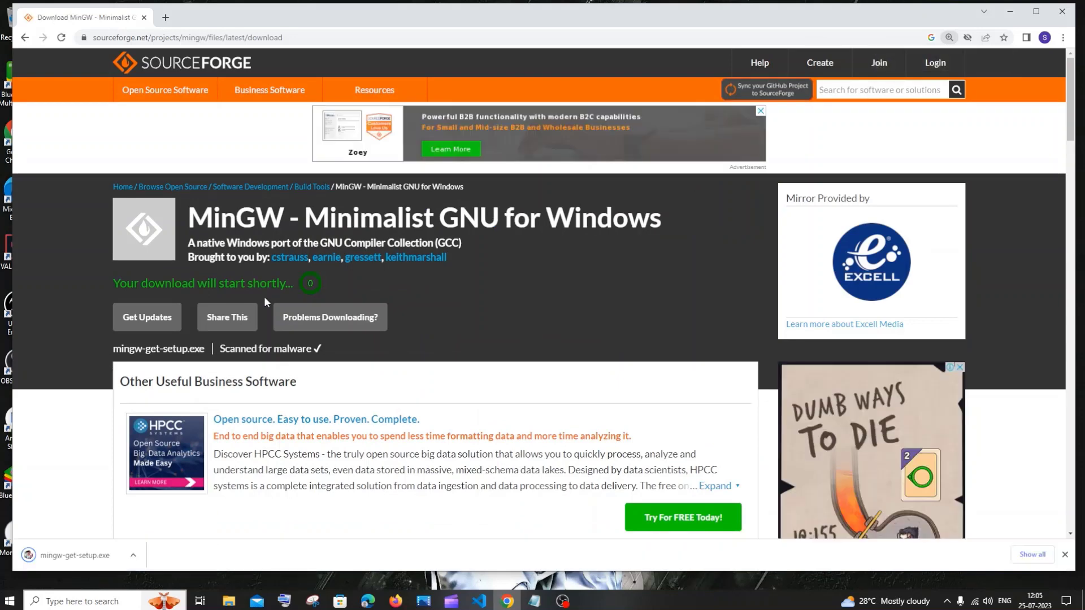
click(133, 555)
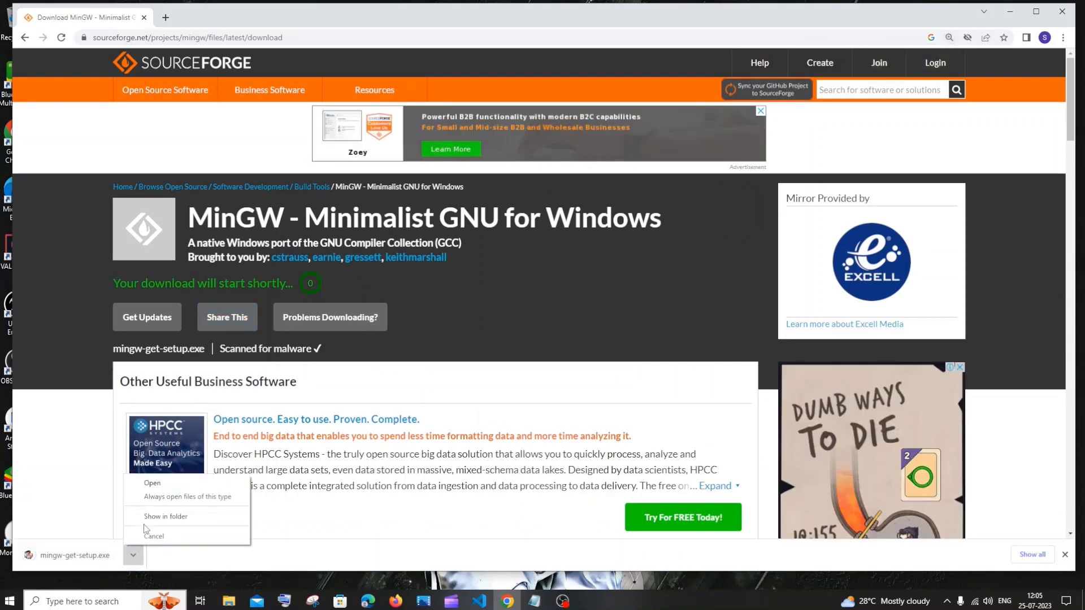
click(148, 483)
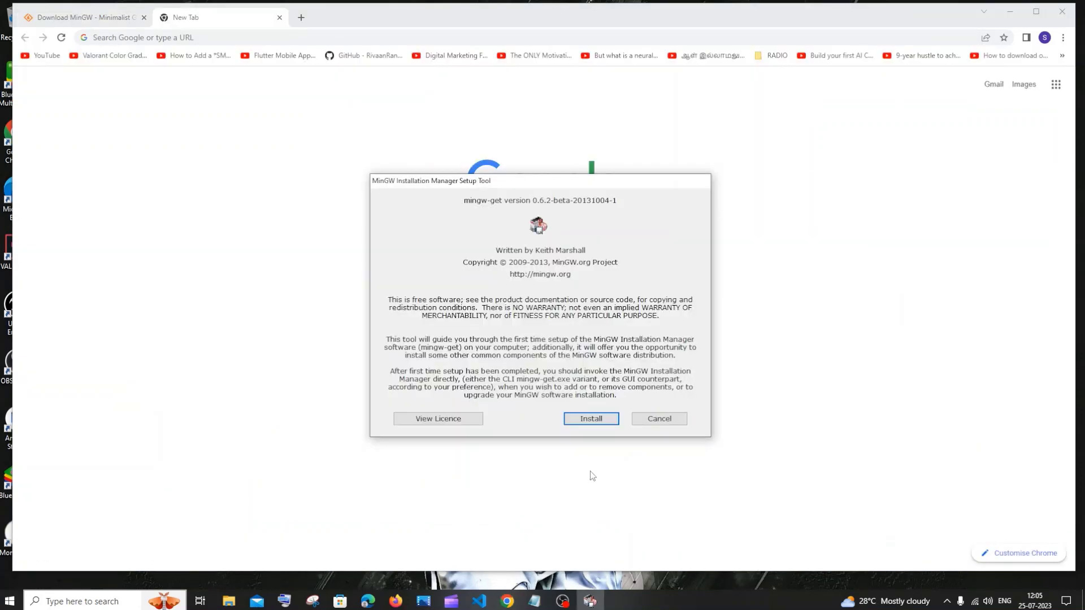
Install the MinGW Installation Manager into D:\MinGW and continue to its package list
drag(472, 184, 387, 162)
click(493, 397)
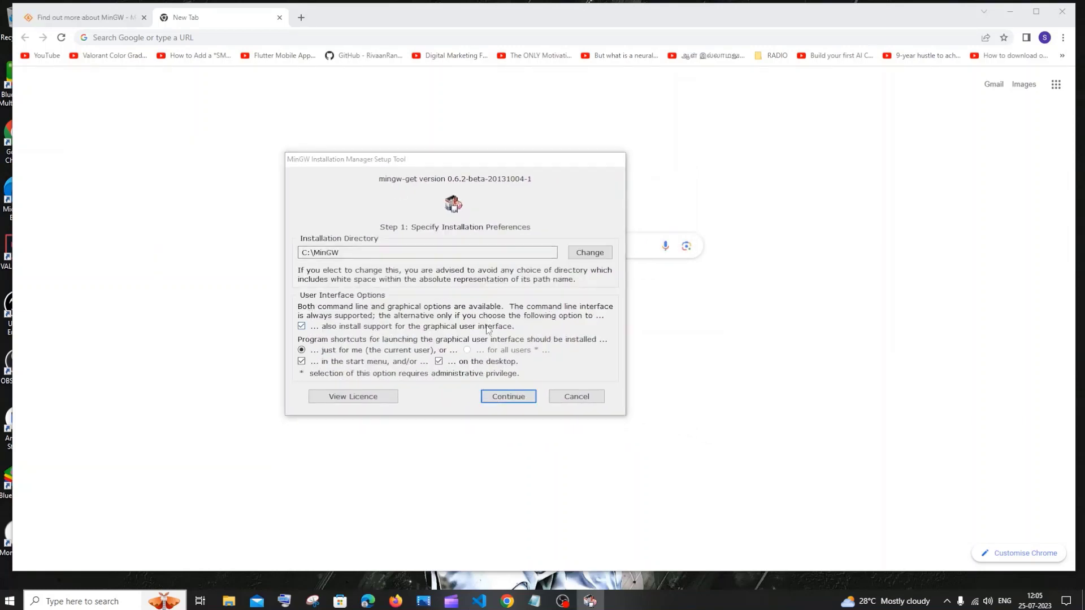
click(588, 254)
click(507, 398)
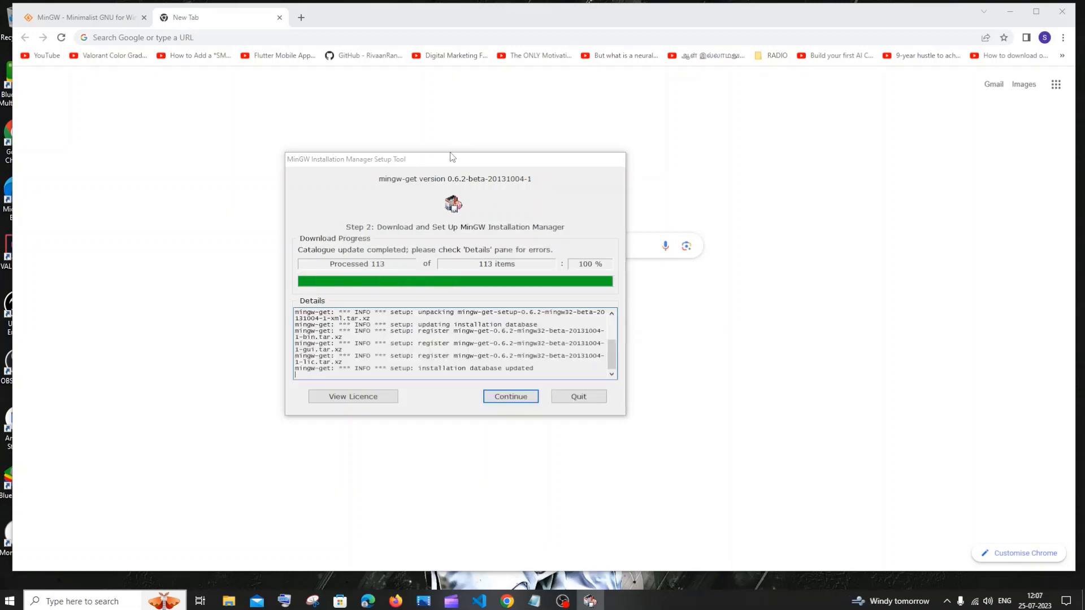
click(520, 396)
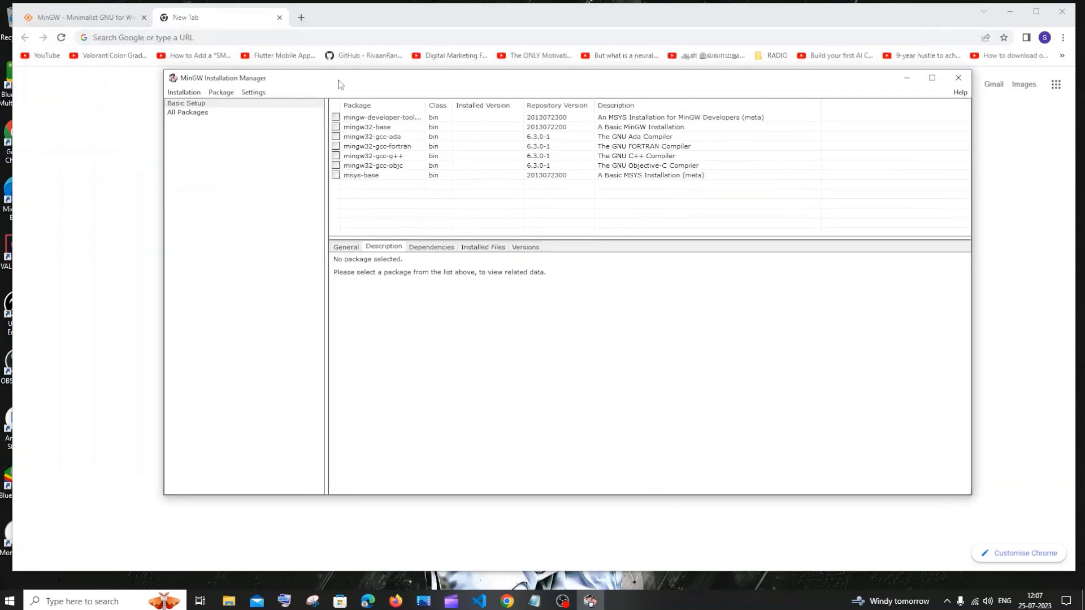
Mark the developer toolkit, mingw32-base and mingw32-gcc-ada packages for installation
click(386, 118)
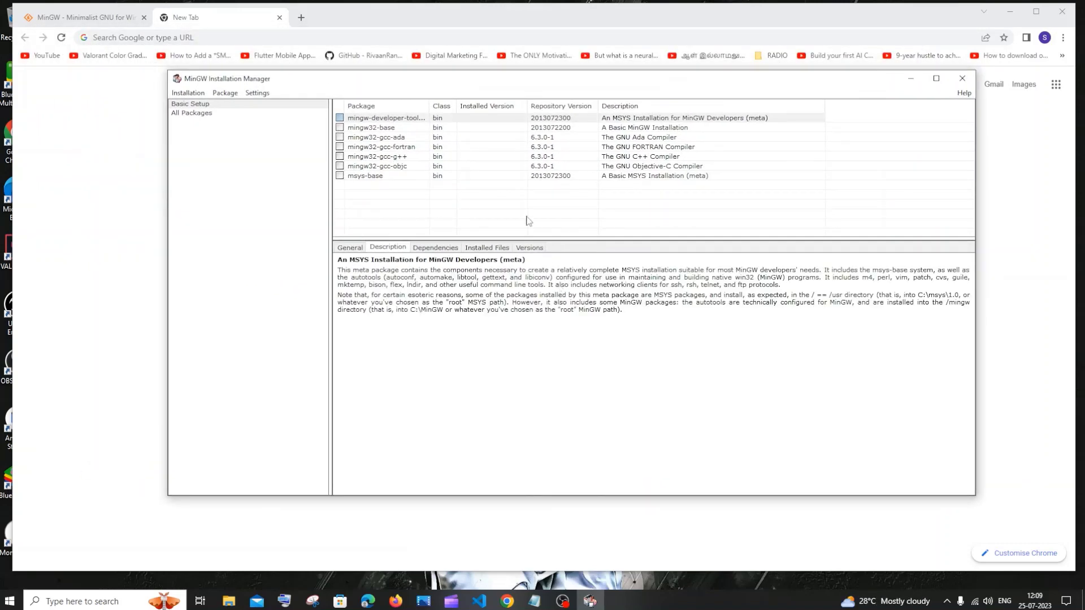
click(339, 118)
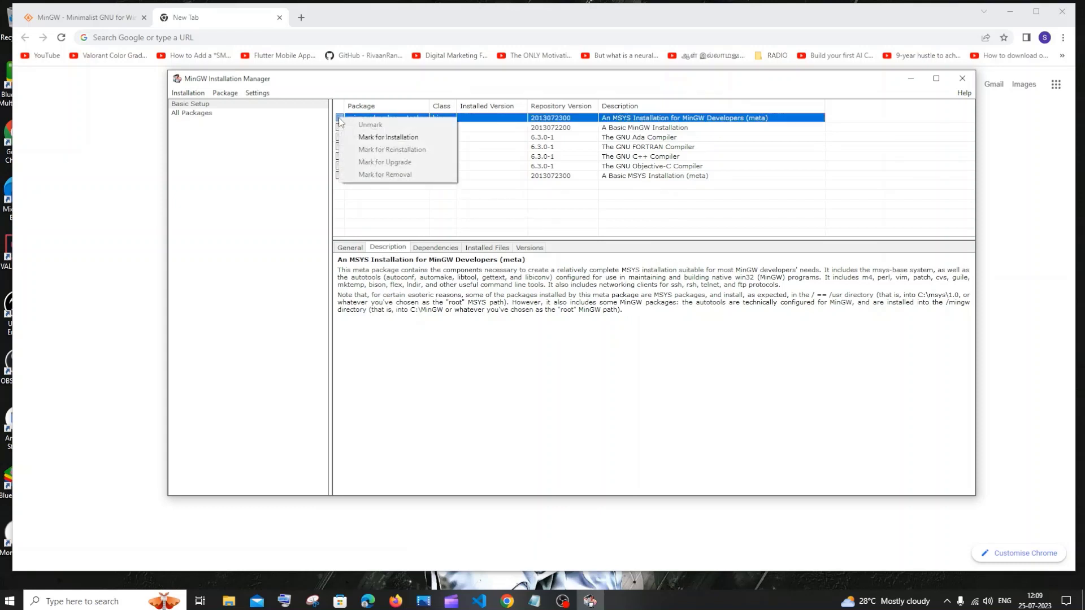
click(368, 139)
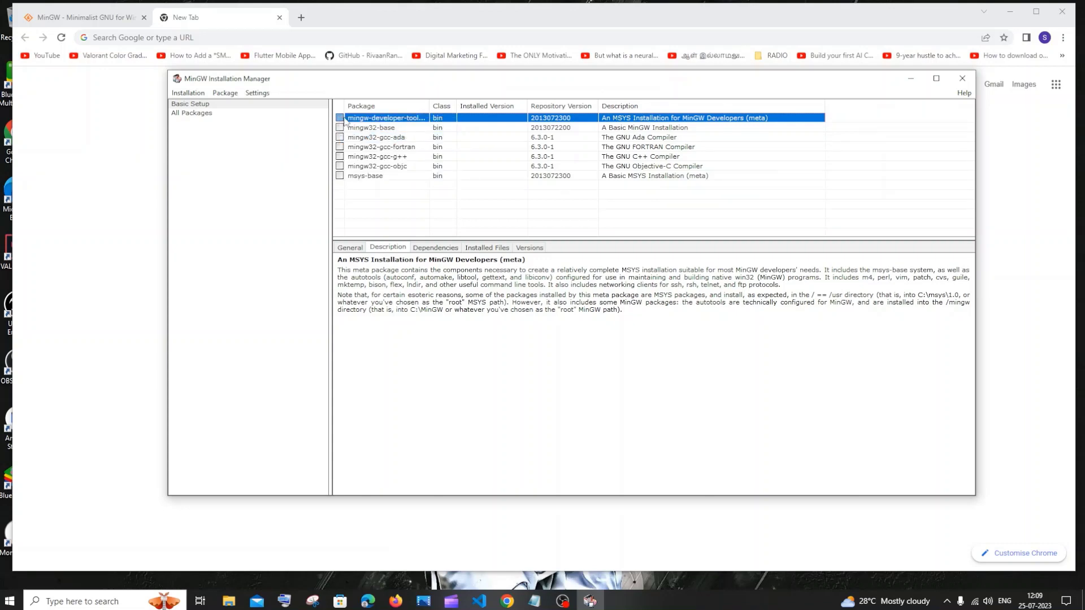
click(340, 128)
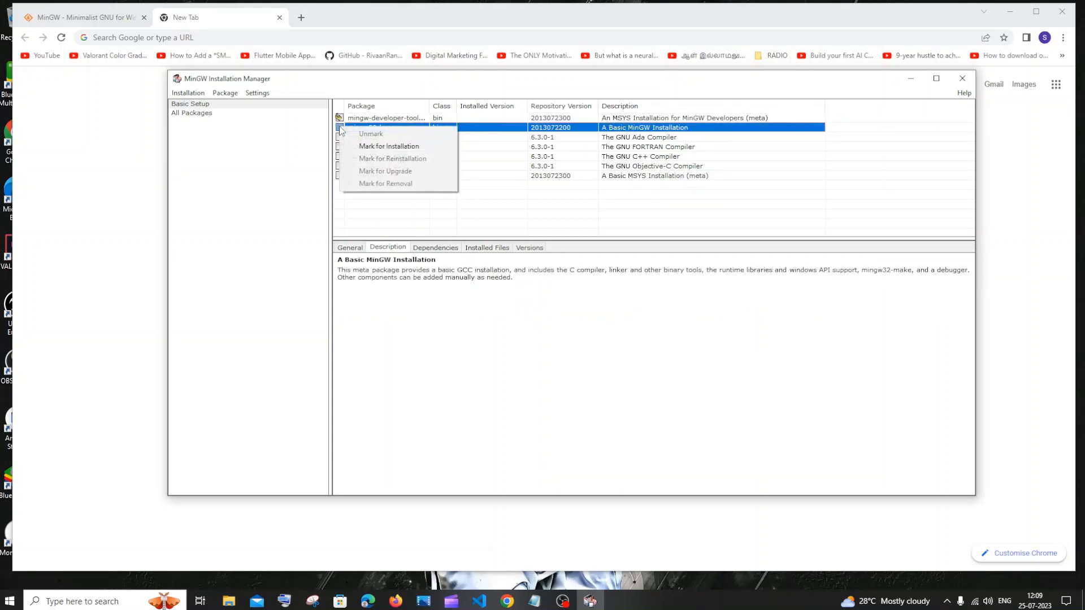
click(376, 148)
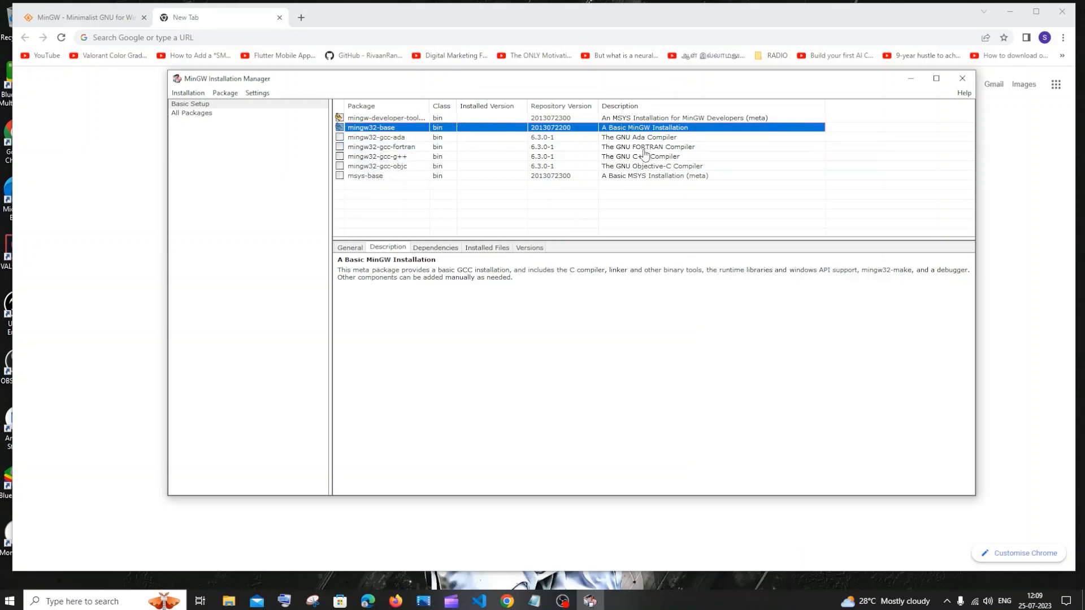
click(340, 138)
click(367, 159)
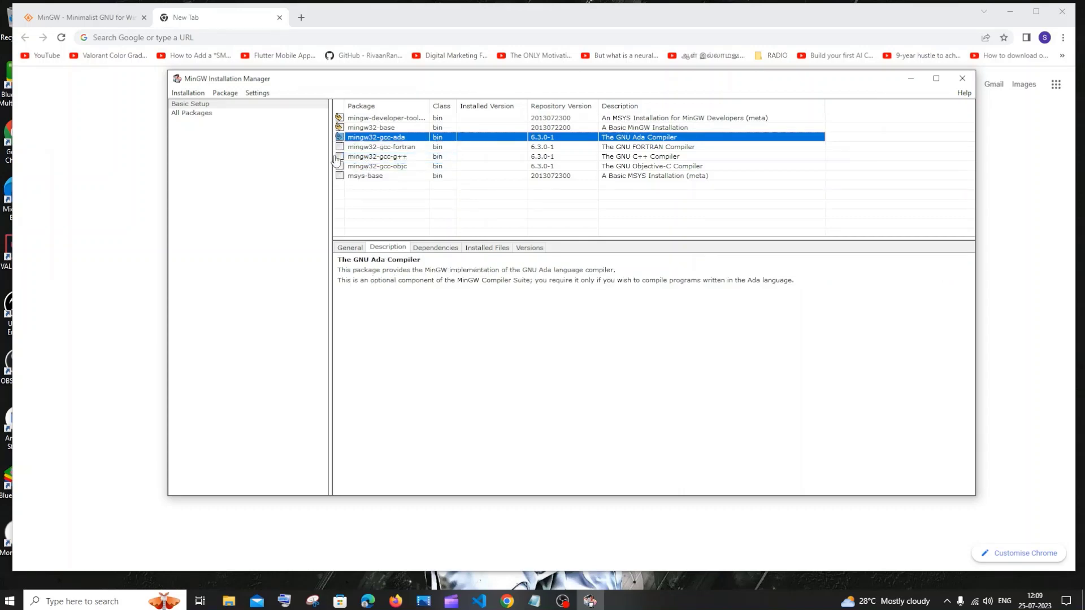
Mark mingw32-gcc-g++, mingw32-gcc-objc and msys-base for installation, leaving mingw32-gcc-fortran unmarked
click(339, 157)
click(367, 176)
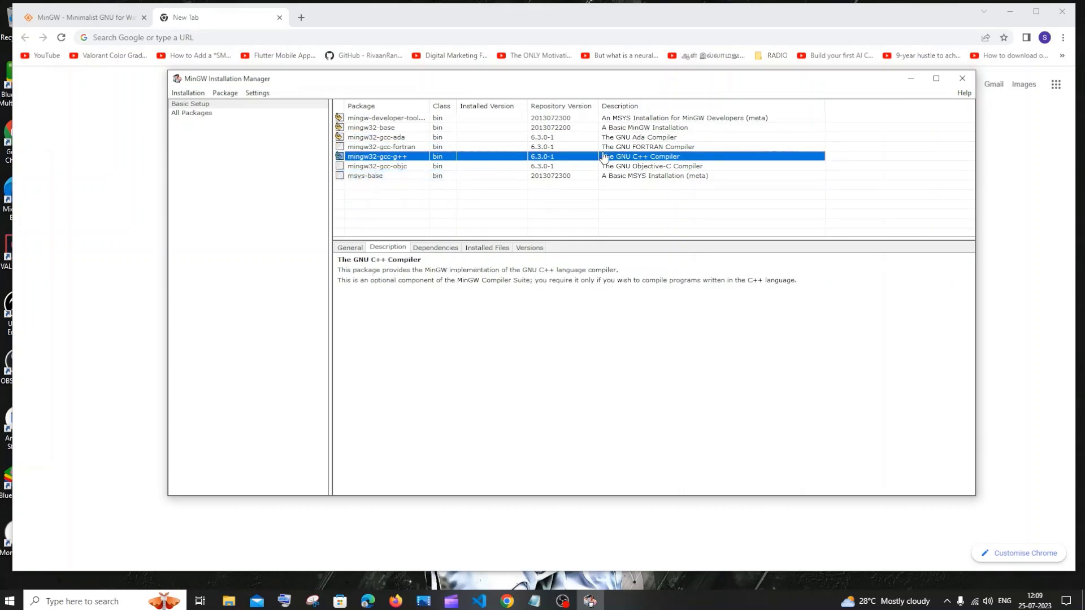
click(339, 166)
click(340, 167)
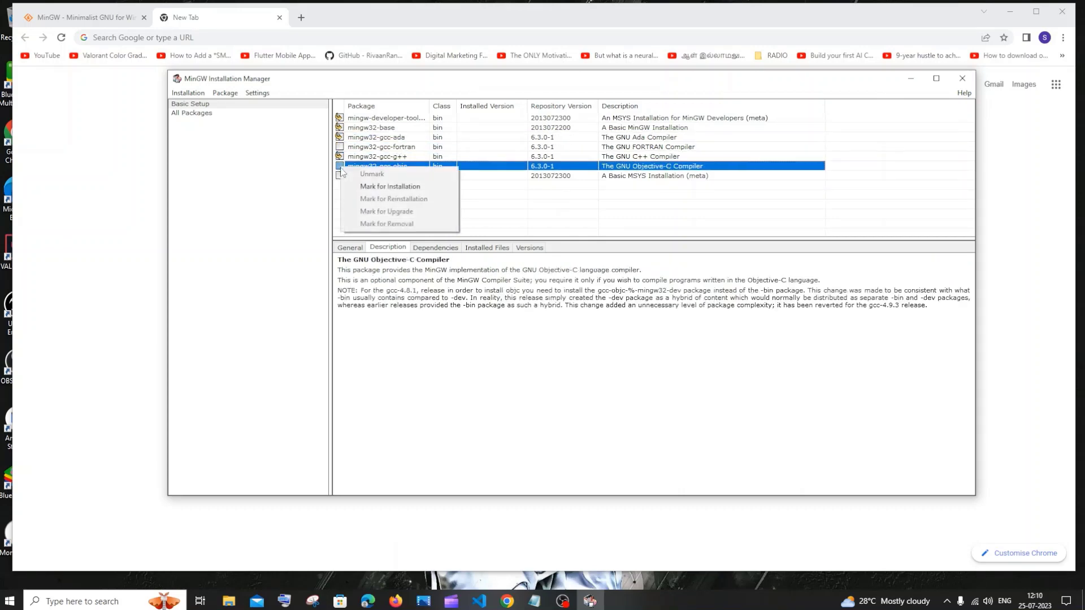
click(378, 186)
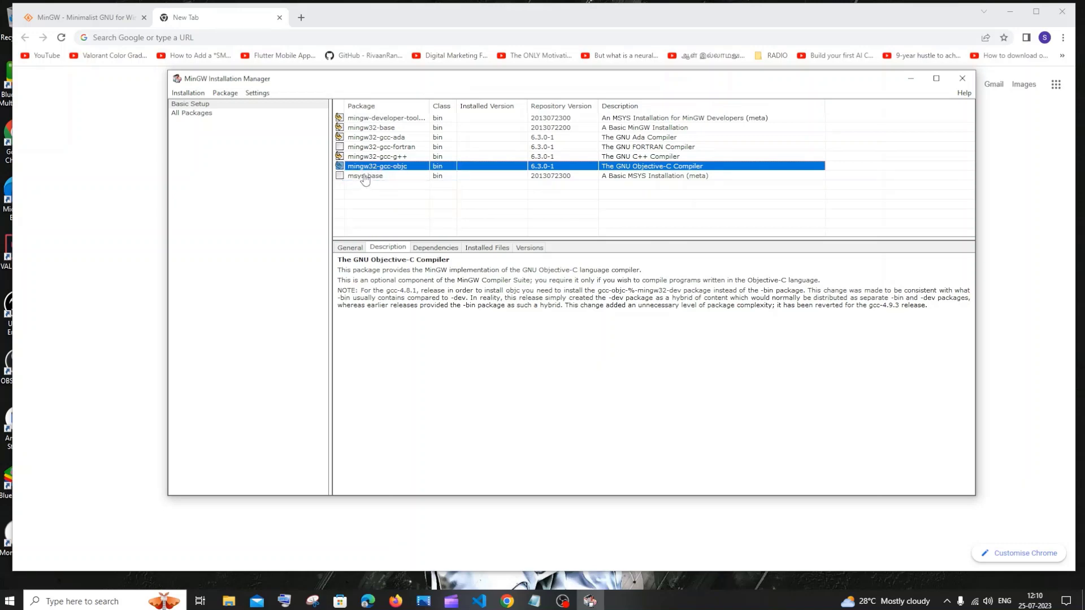
click(340, 175)
click(378, 197)
click(405, 204)
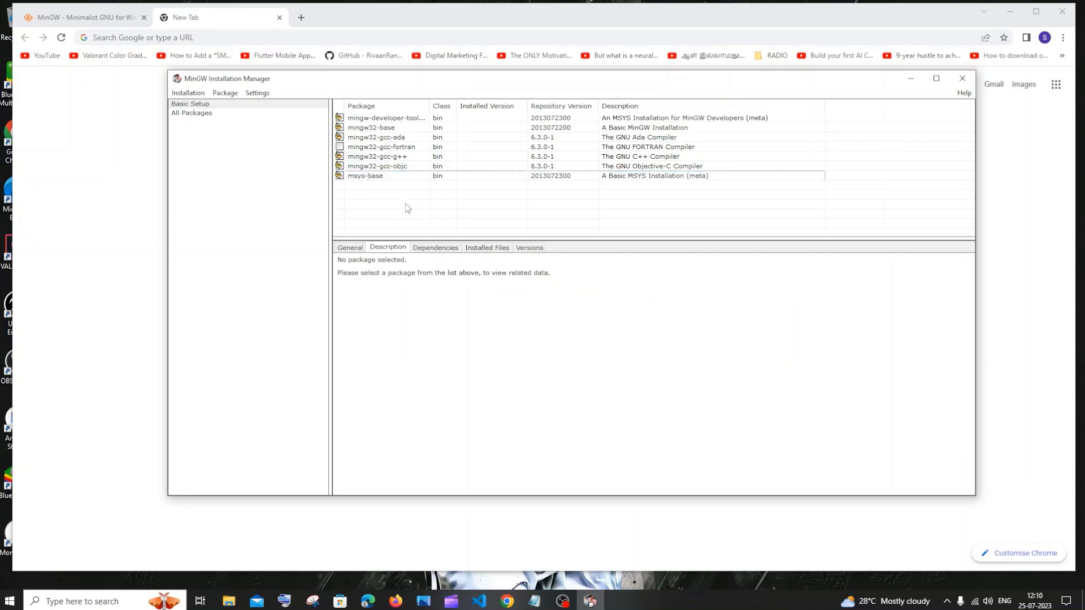
Apply Changes to install the six marked packages, then close the Installation Manager
click(192, 94)
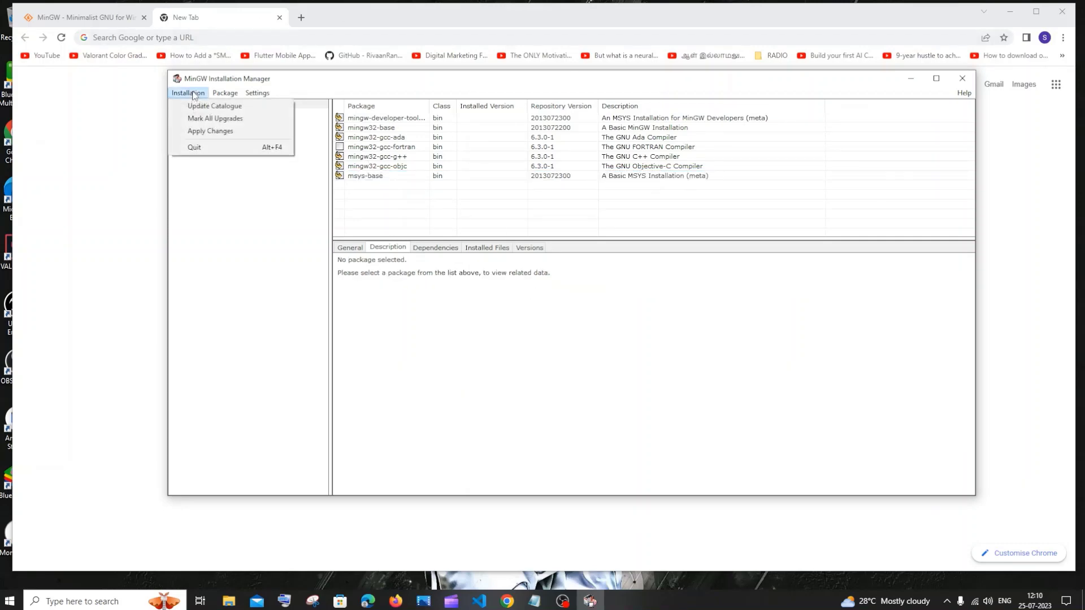
click(211, 132)
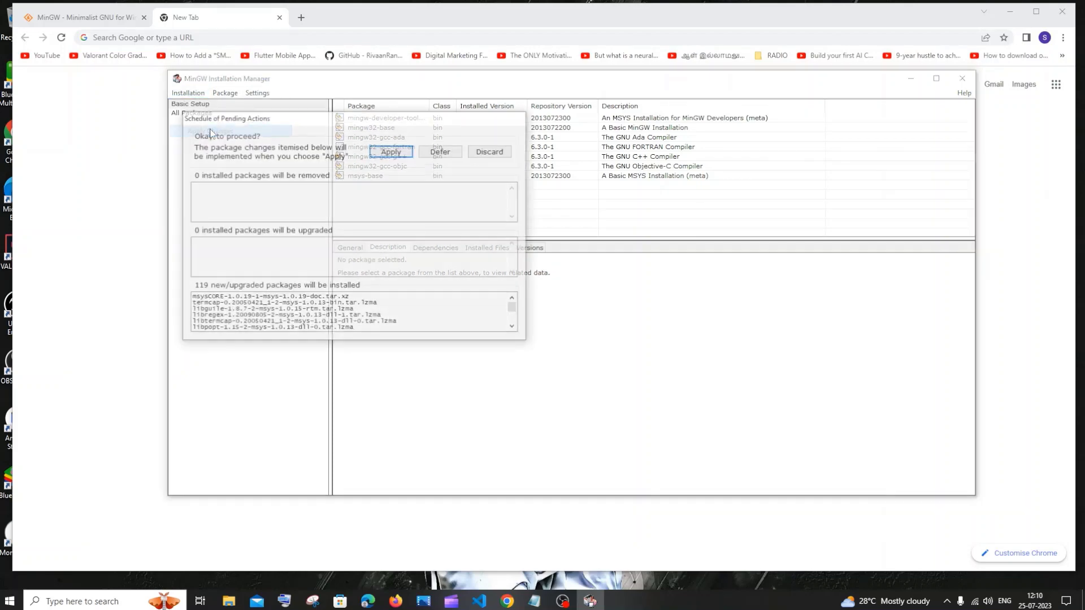
click(435, 174)
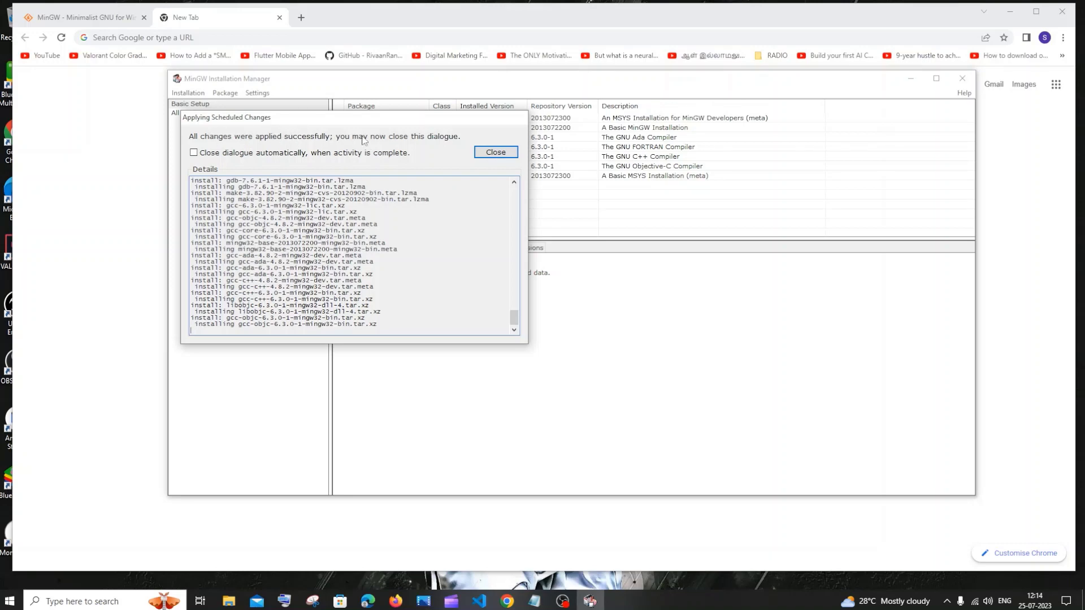
click(505, 154)
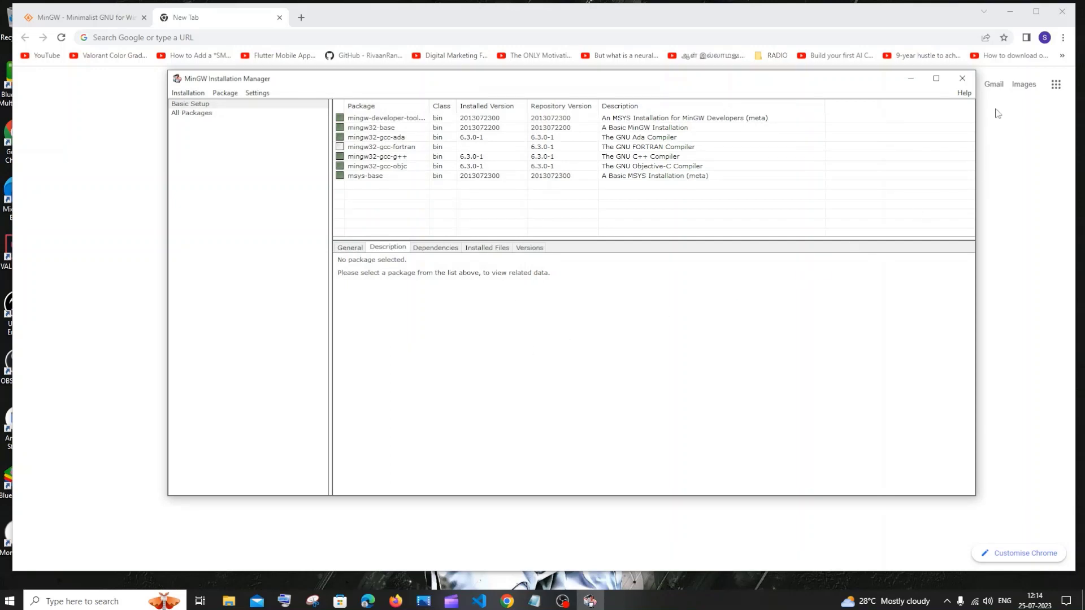
click(962, 78)
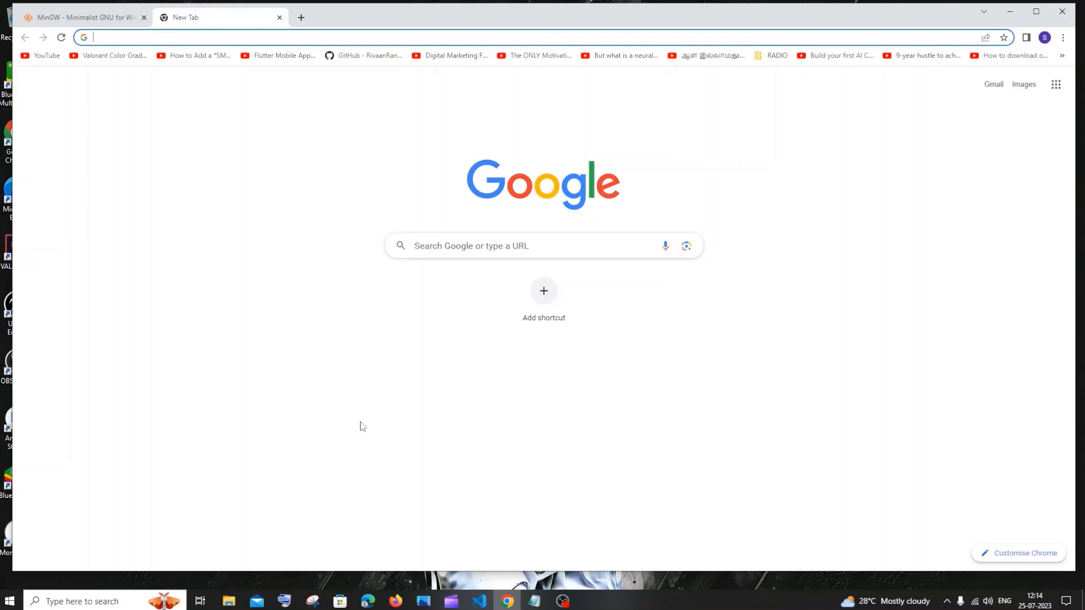
Search Windows for 'mingw' to find MinGW Installation Manager
click(97, 604)
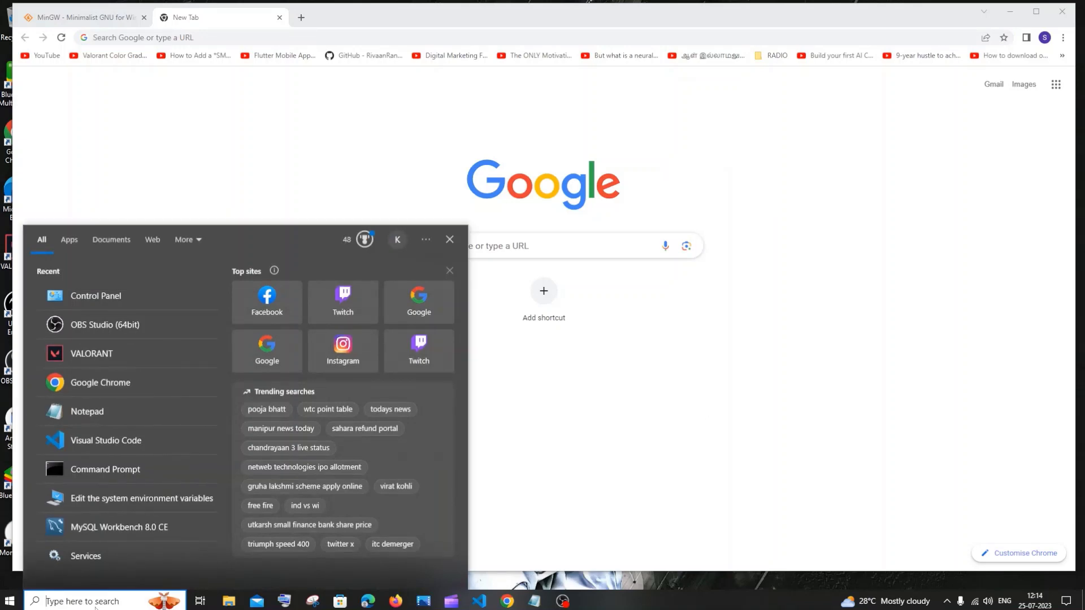
text(mingw)
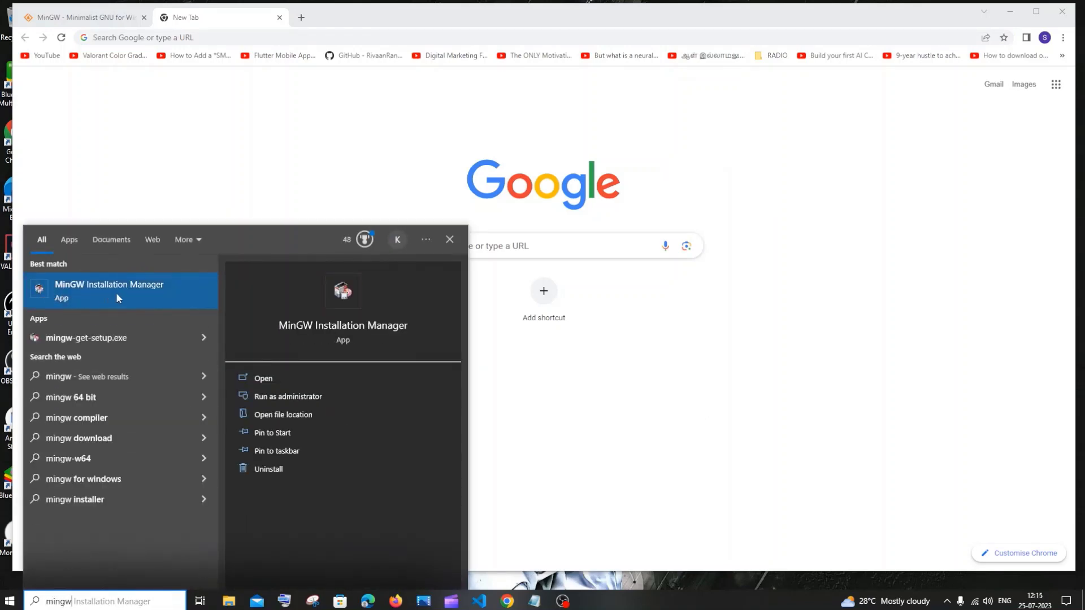
Open the MinGW Installation Manager shortcut's target folder in File Explorer
click(278, 416)
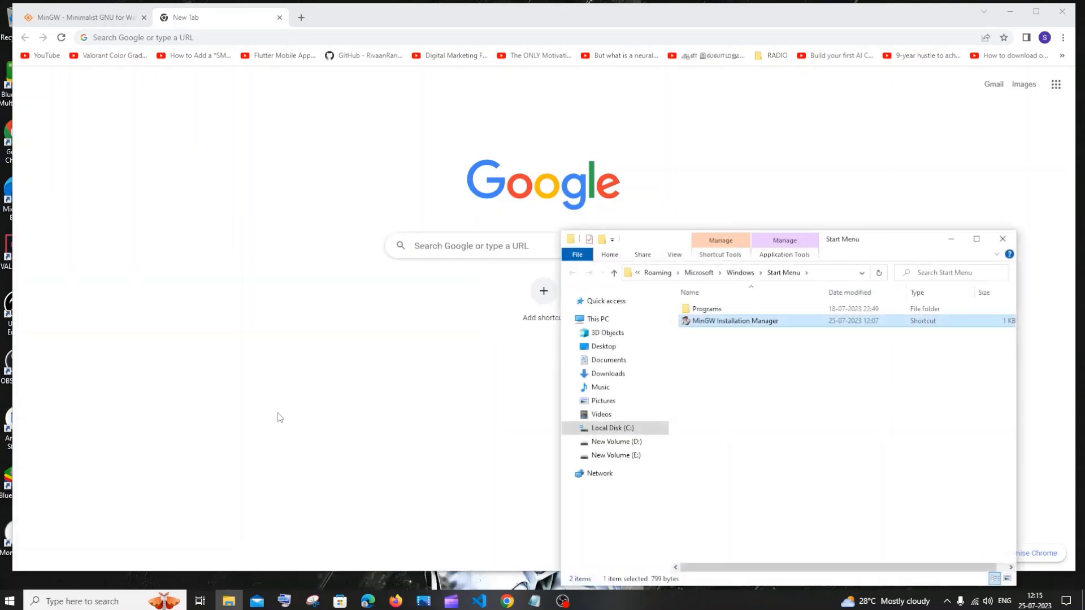
drag(892, 239, 580, 217)
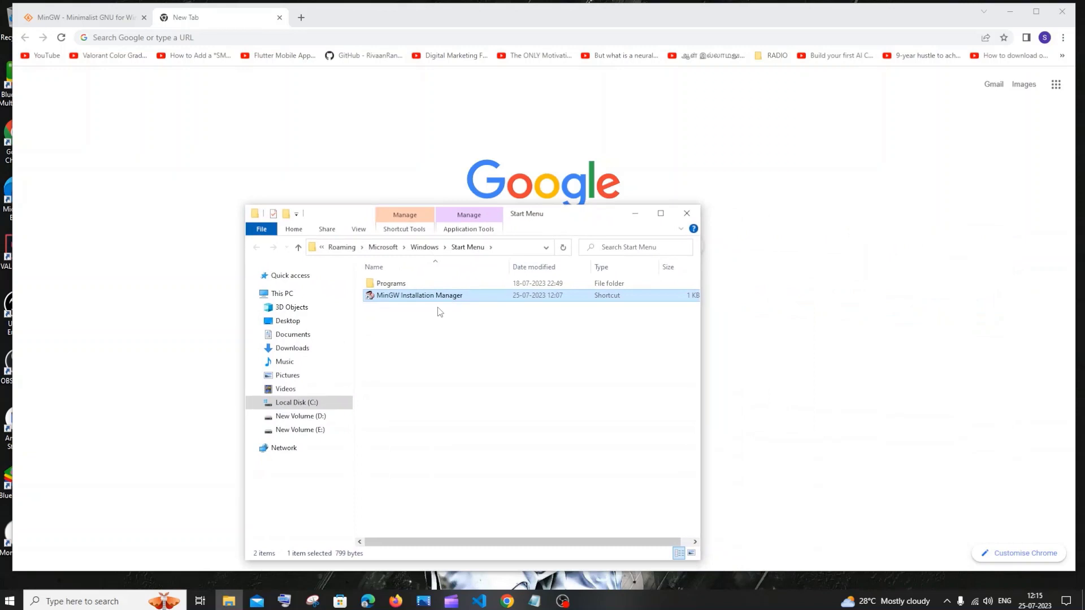
right_click(403, 296)
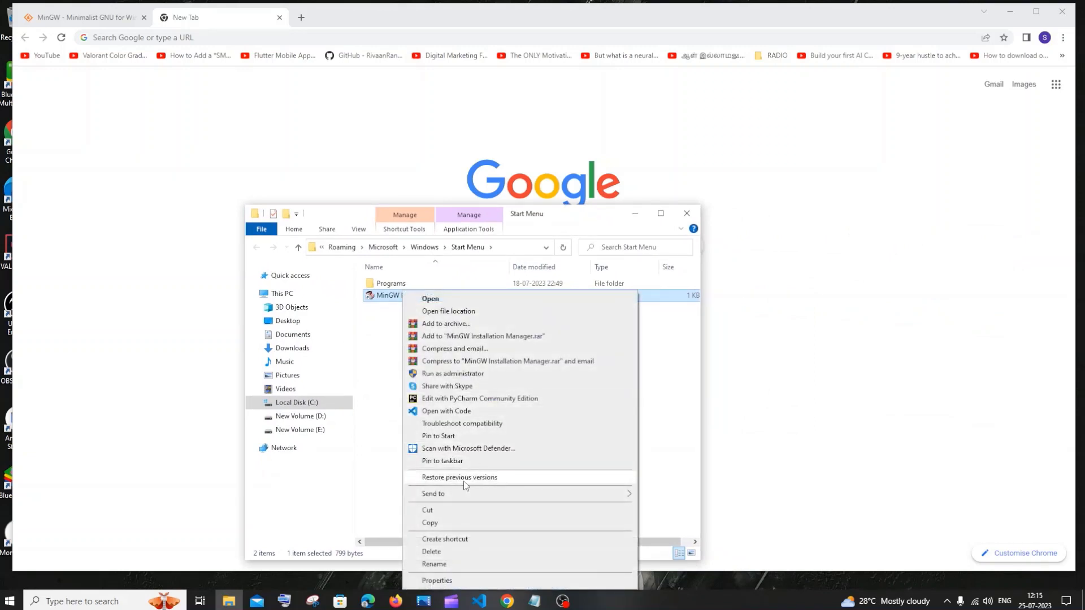
click(478, 313)
drag(528, 218, 521, 169)
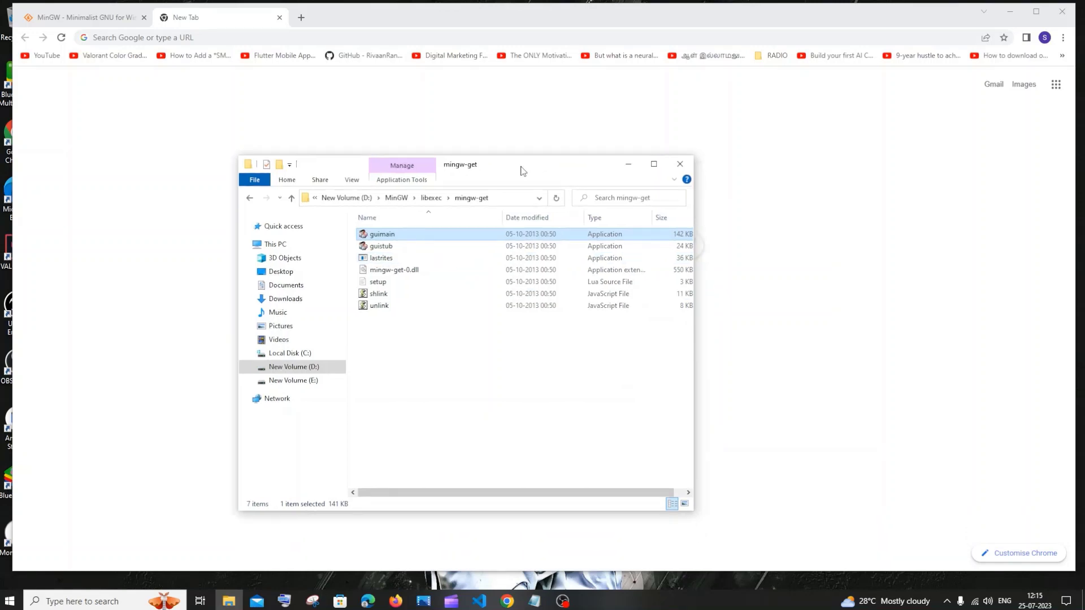
drag(231, 157, 131, 107)
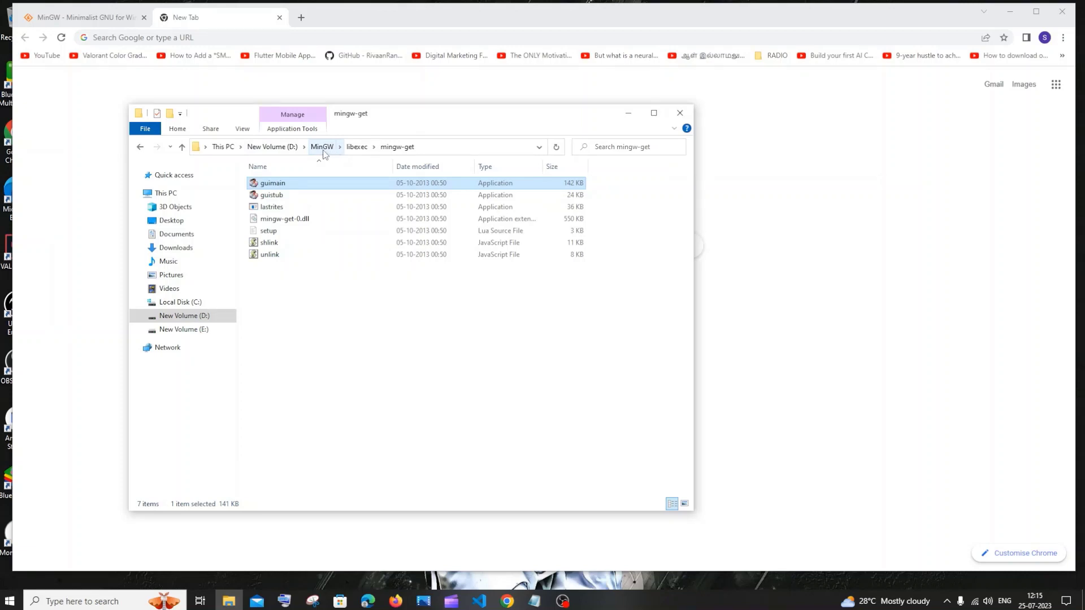
Open D:\MinGW\bin and copy its path from the address bar
click(322, 148)
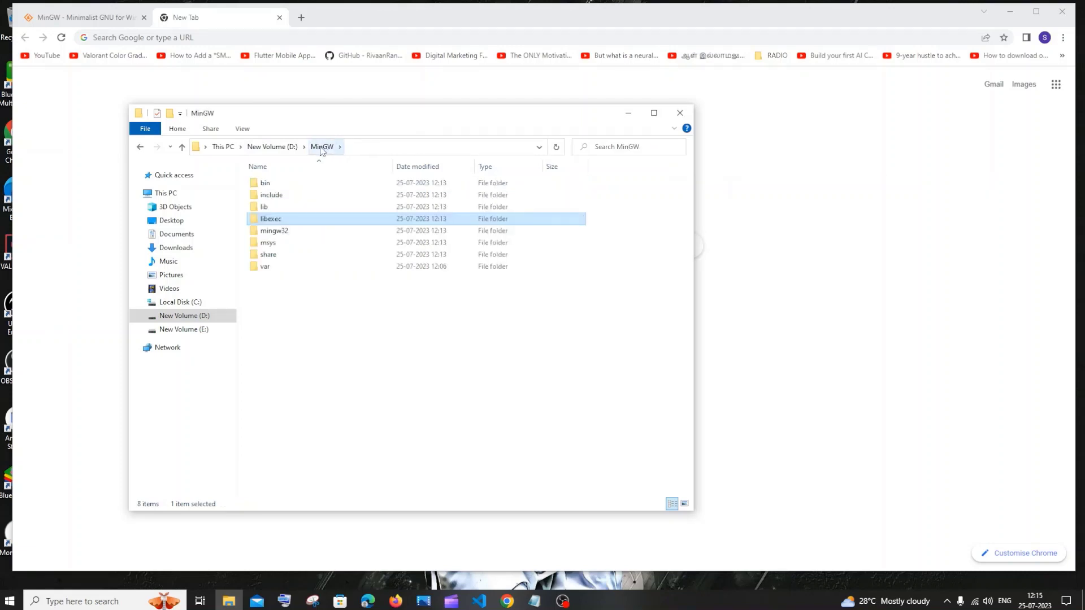
double_click(304, 183)
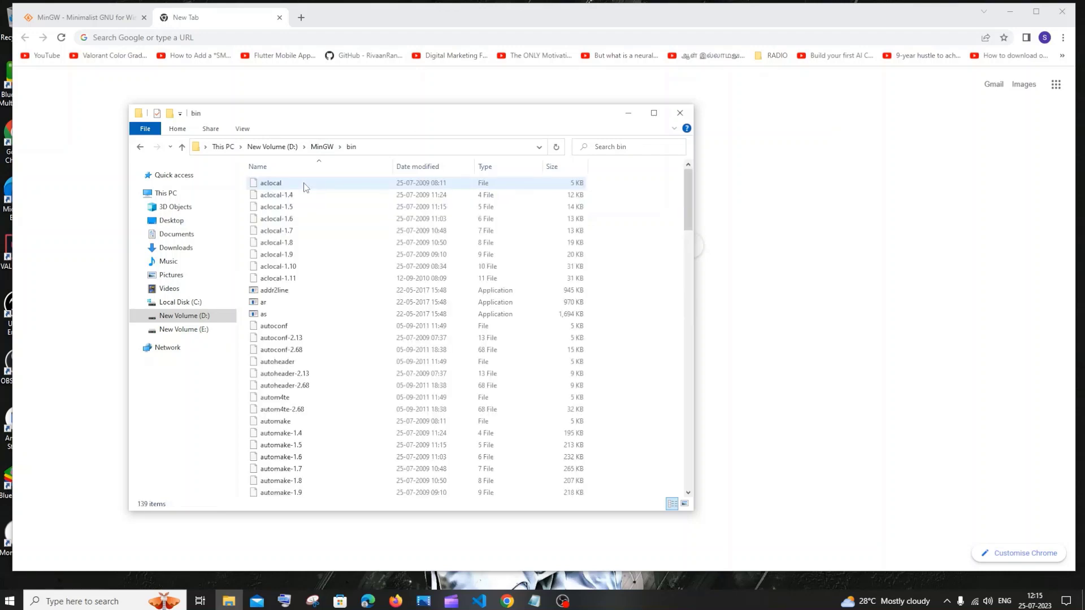
click(409, 147)
key(ctrl+c)
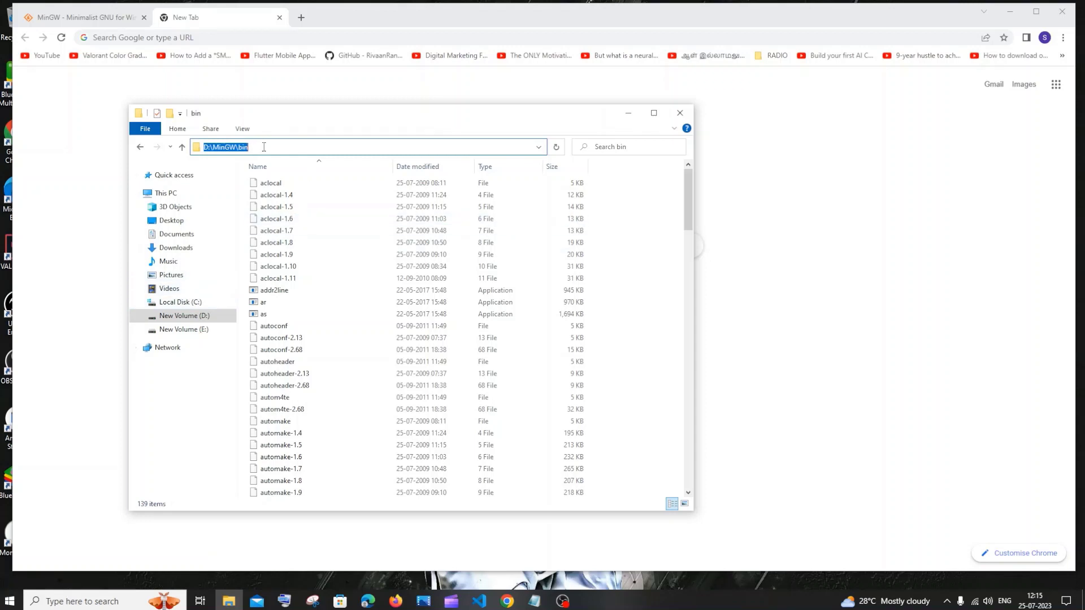
click(113, 601)
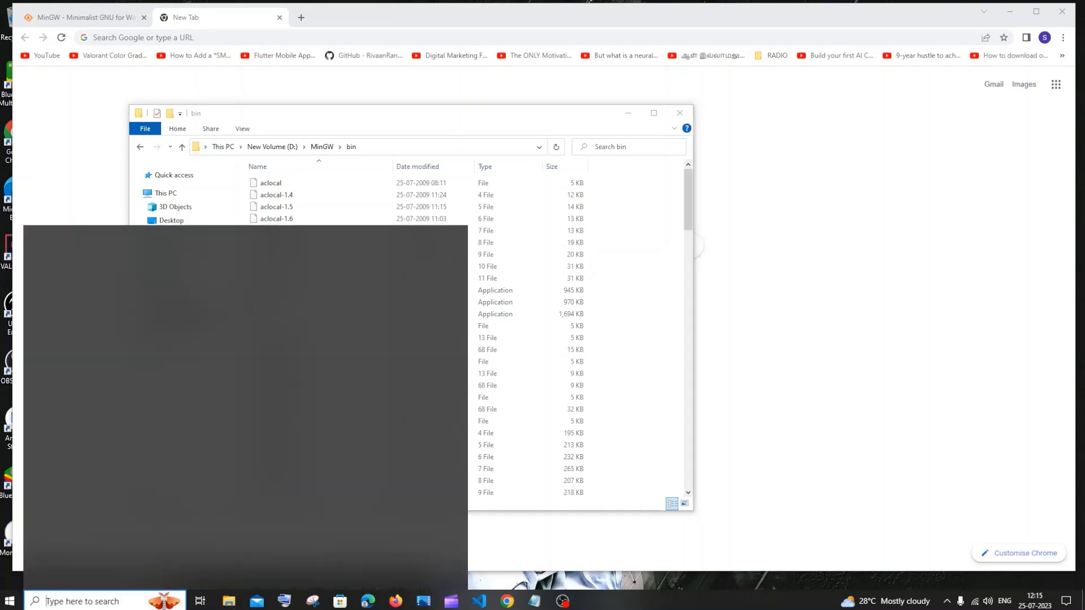
Via the 'envi' search, add D:\MinGW\bin as a new system Path entry and confirm all dialogs
text(envi)
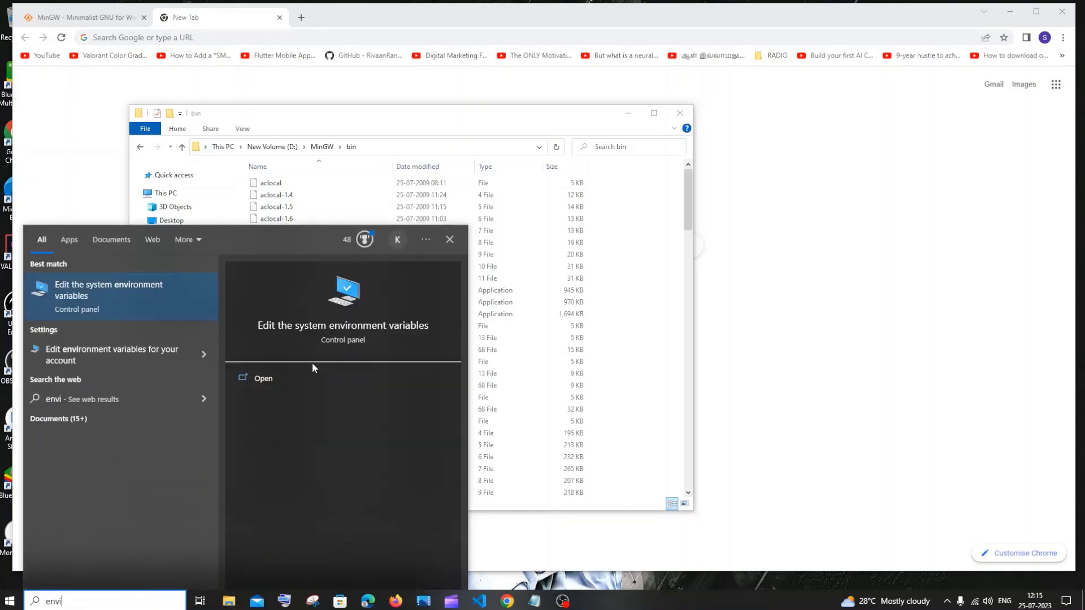
click(315, 380)
drag(215, 50, 615, 110)
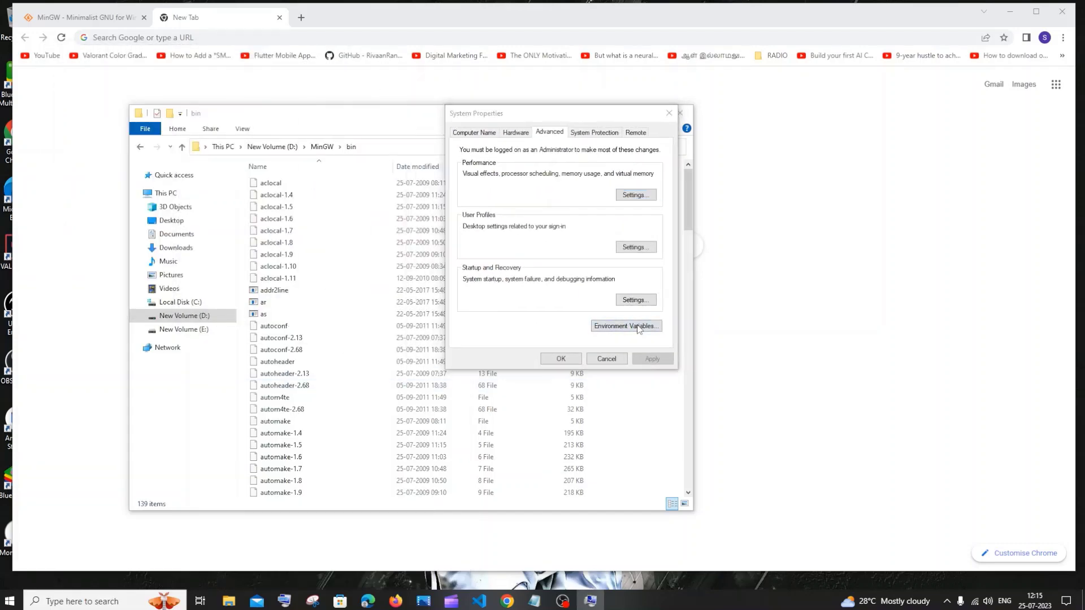
click(625, 326)
click(440, 373)
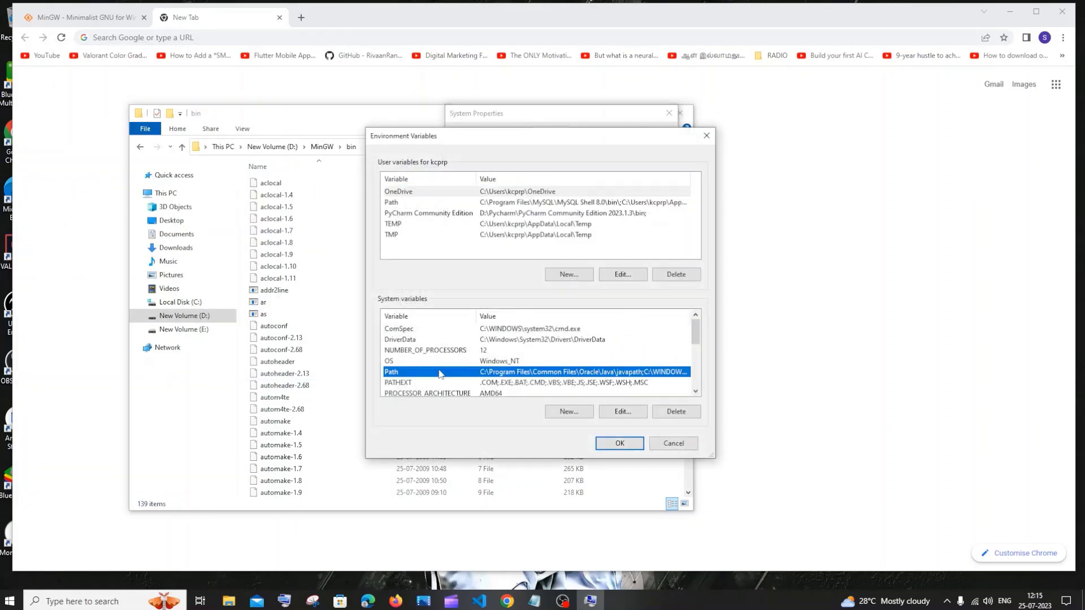
click(623, 411)
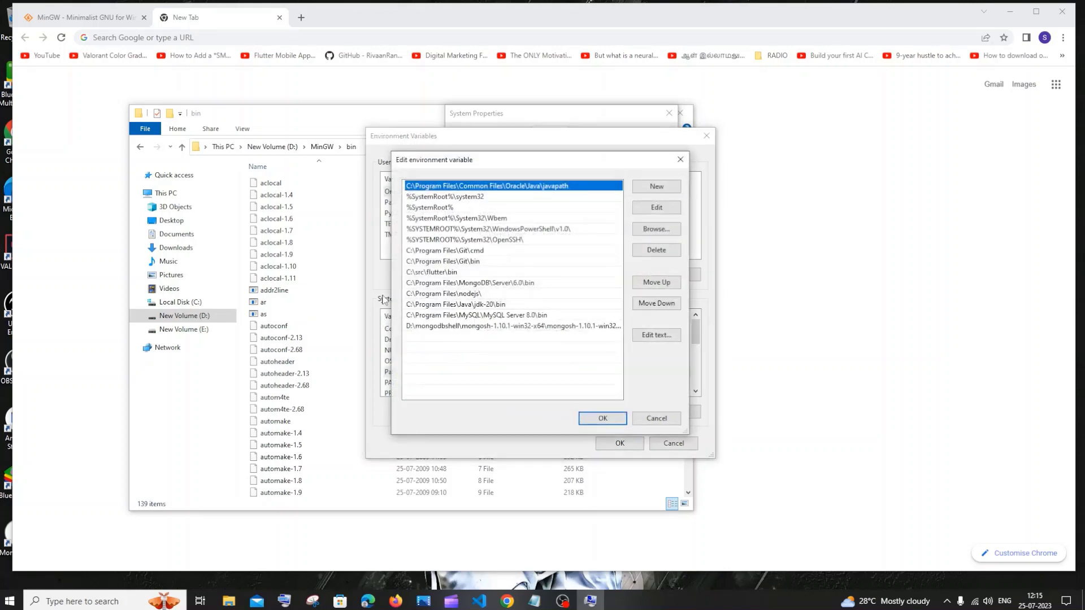
click(657, 188)
key(ctrl+v)
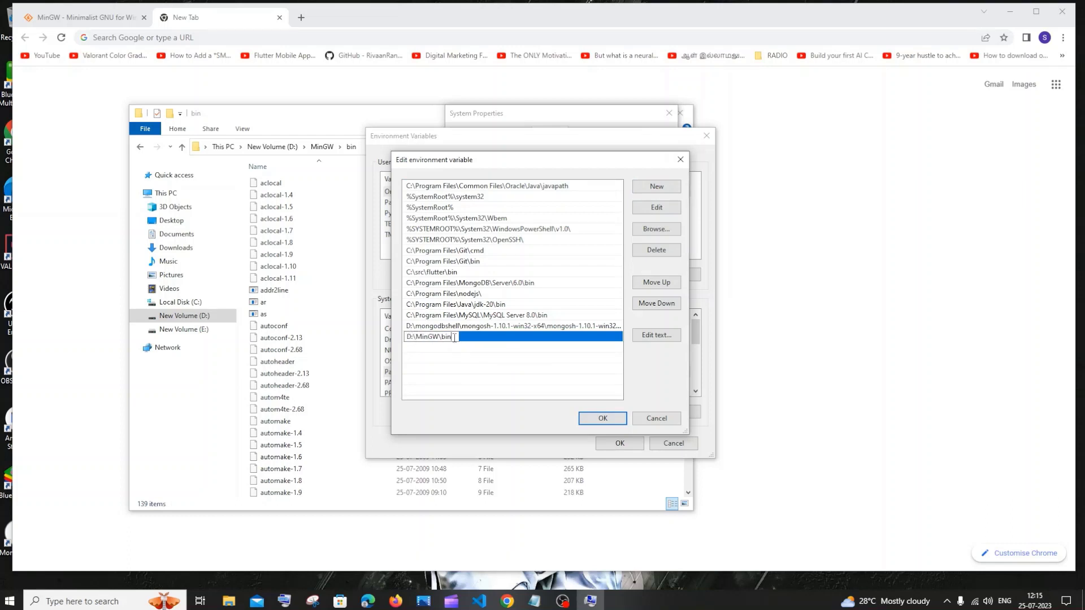
click(615, 421)
click(620, 442)
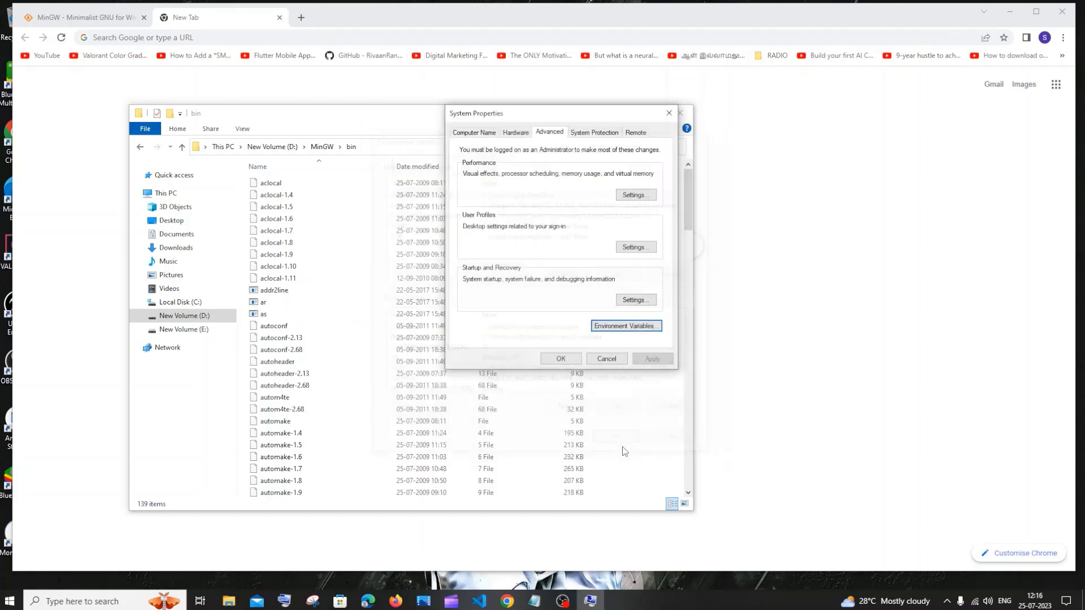
click(561, 359)
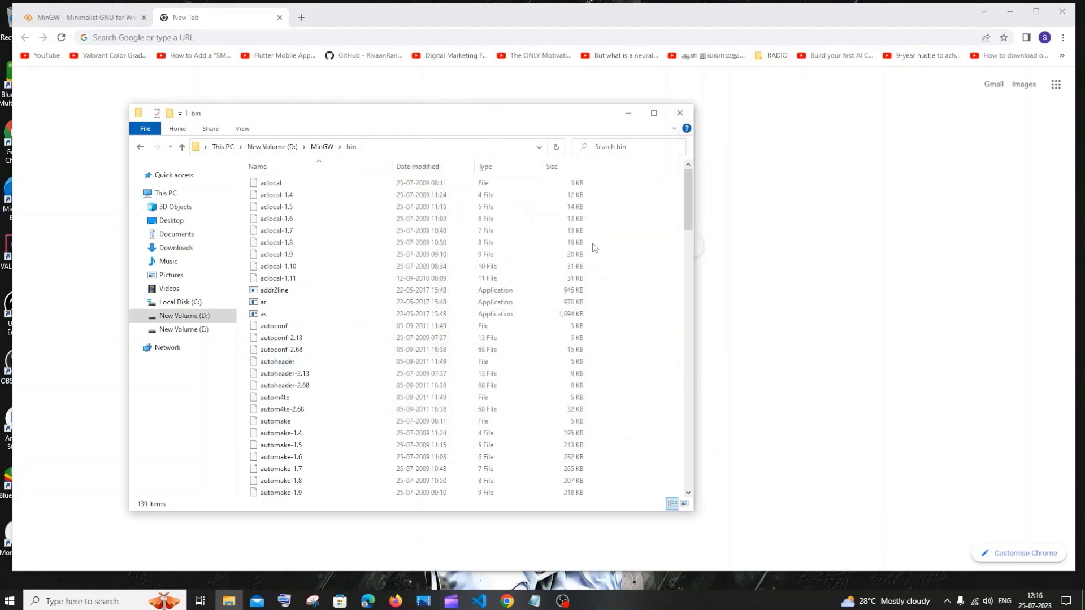
Open Command Prompt and run g++ --version, which reports MinGW.org GCC-6.3.0-1
click(95, 602)
text(cmd)
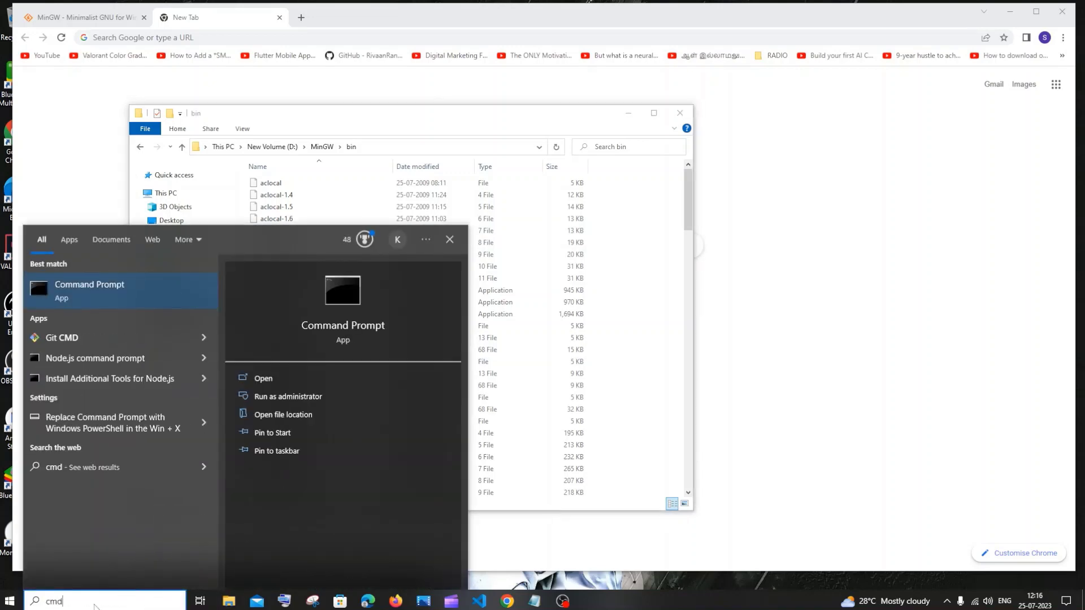
key(Return)
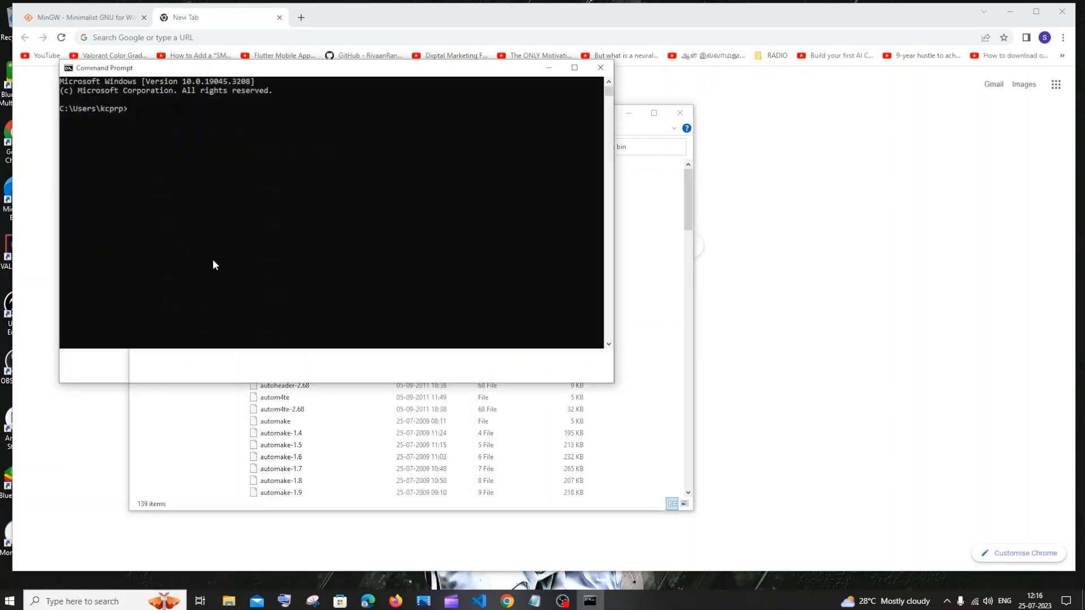
ctrl+scroll(280, 118, up, 1)
drag(291, 80, 404, 122)
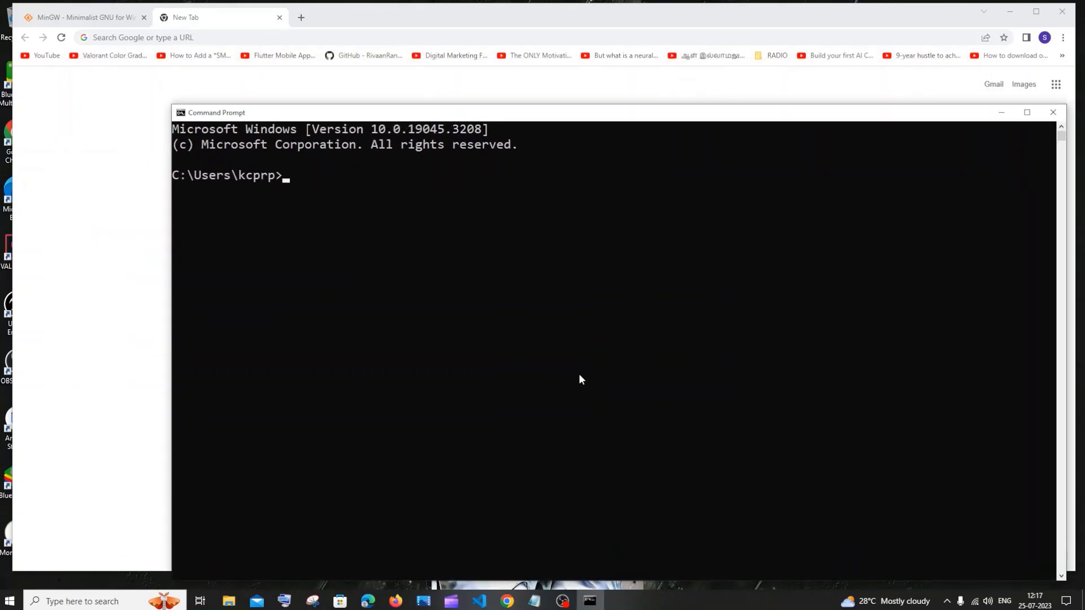
text(g++ --version)
key(Return)
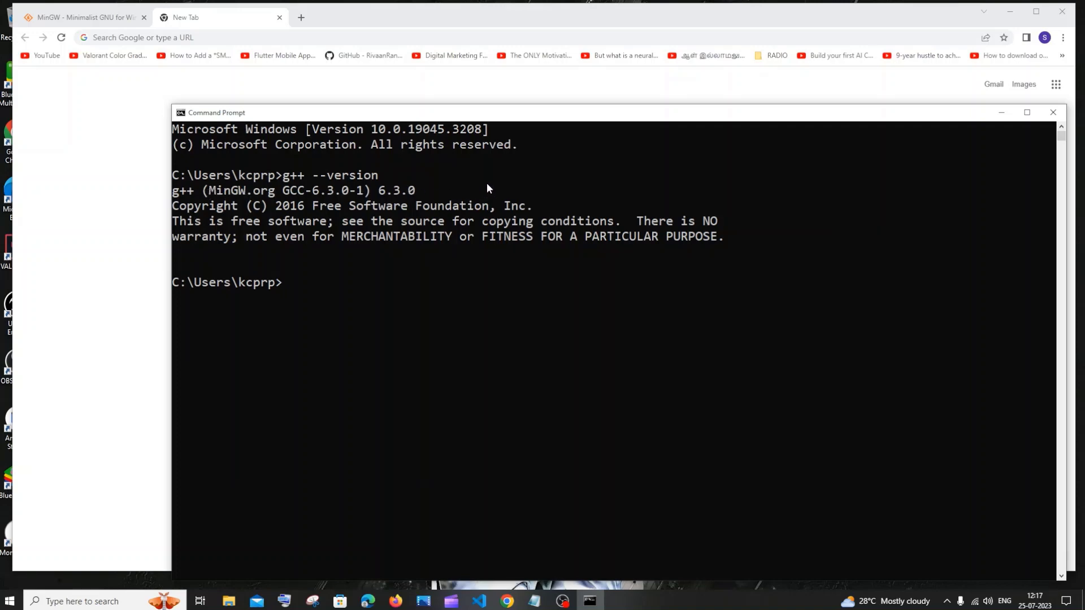
drag(731, 235, 175, 193)
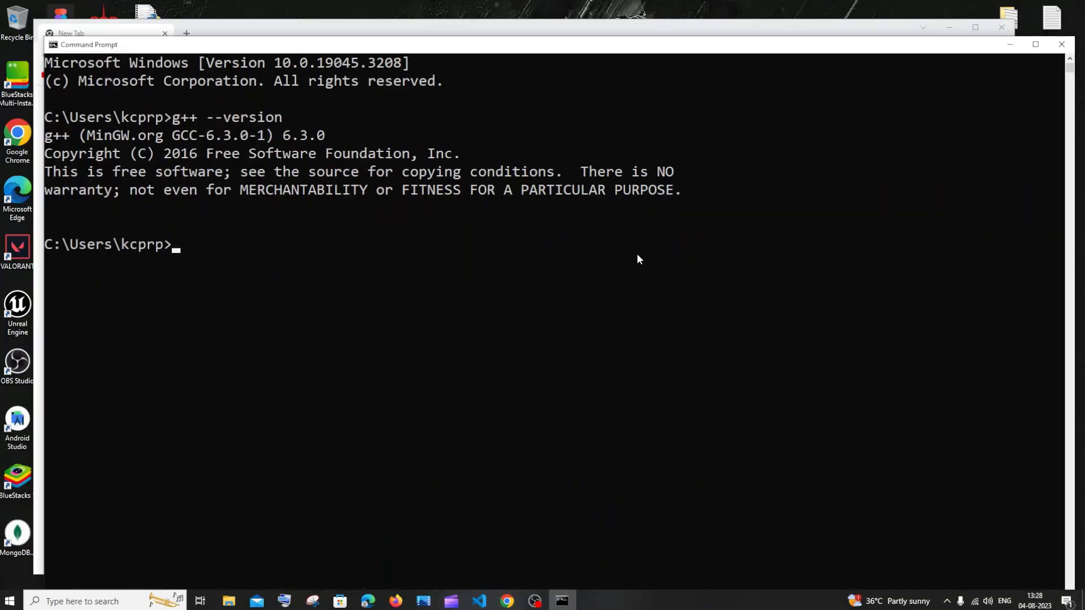
Run gcc --version and confirm it also reports GCC 6.3.0
text(gcc --version)
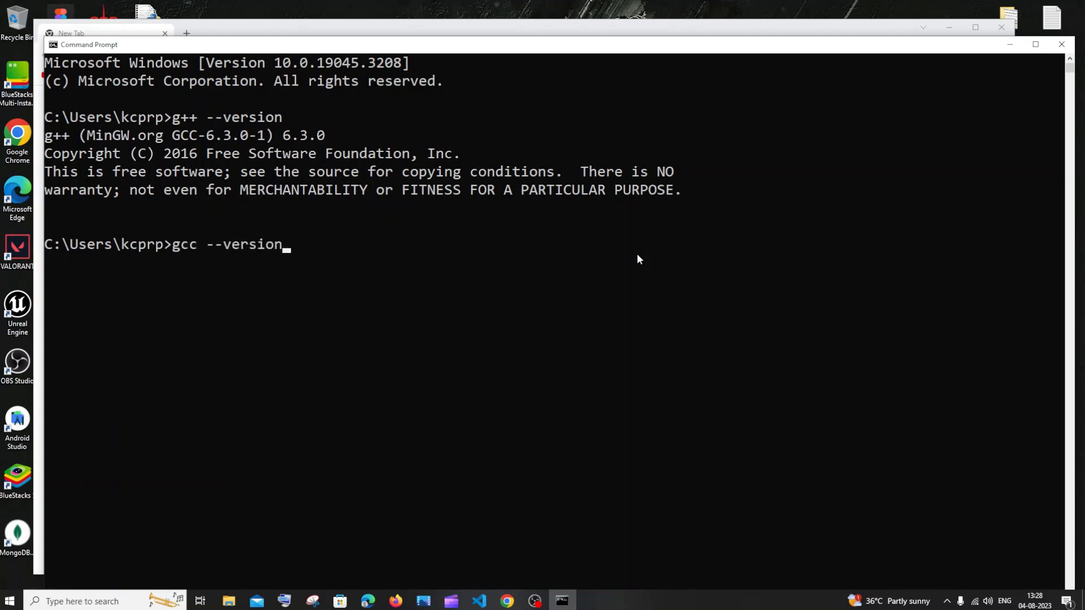
key(Return)
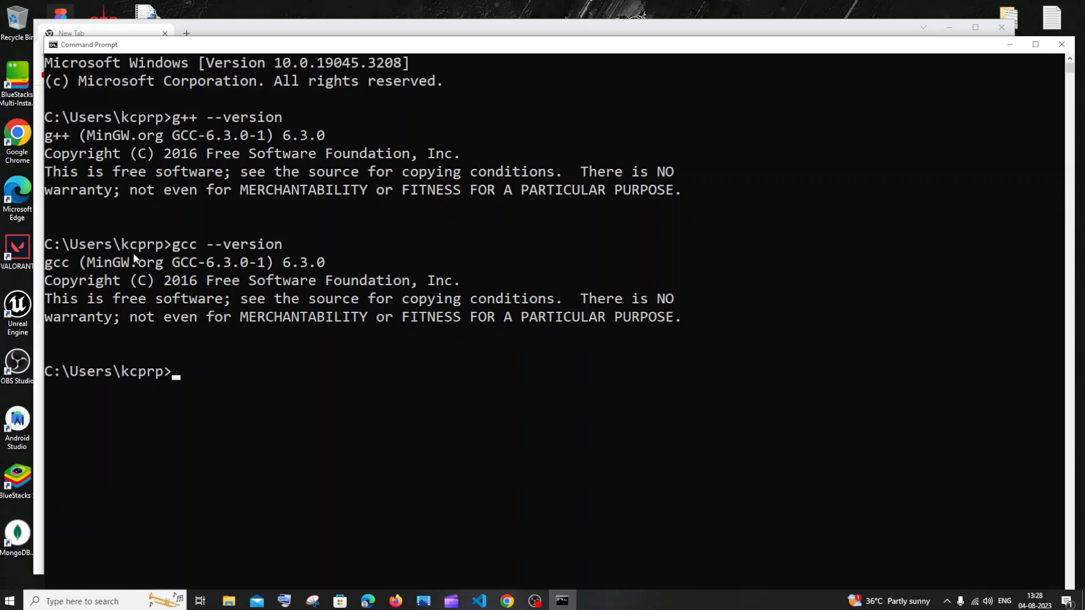
drag(357, 260, 45, 261)
drag(358, 136, 61, 136)
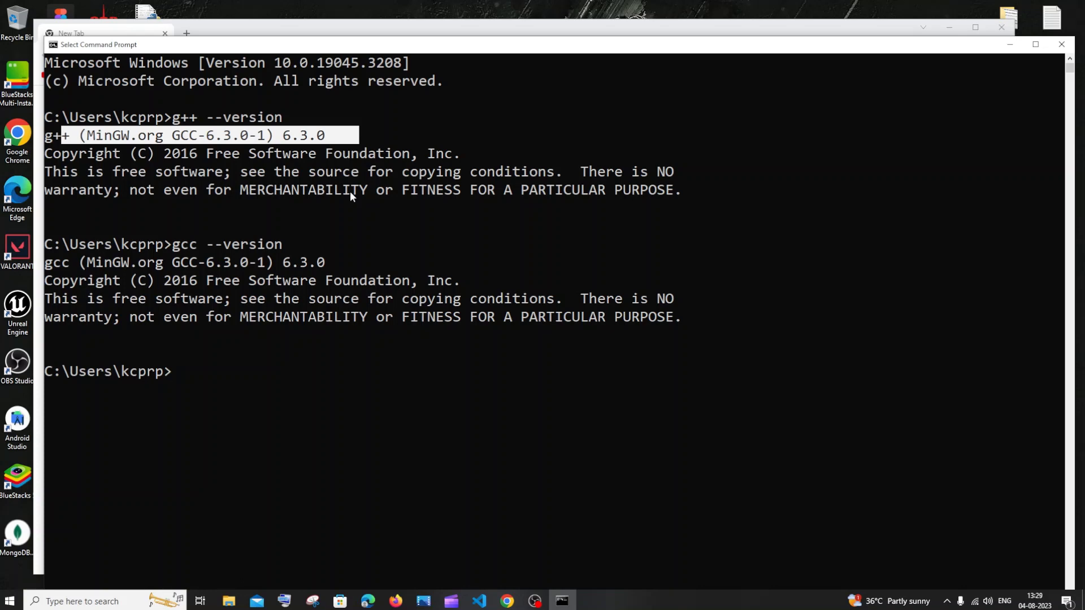
click(140, 601)
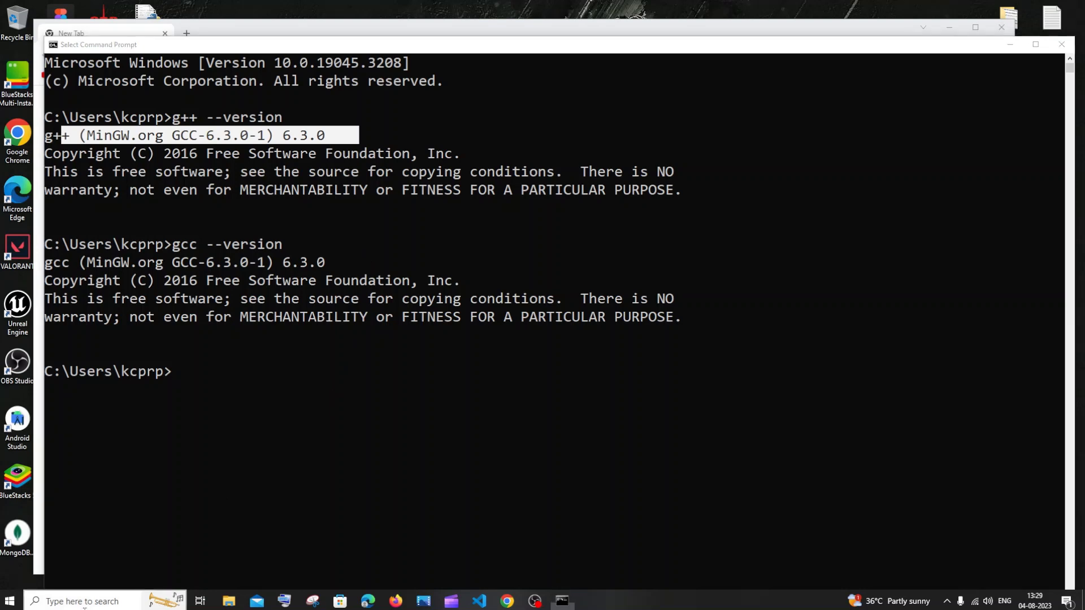
text(vis)
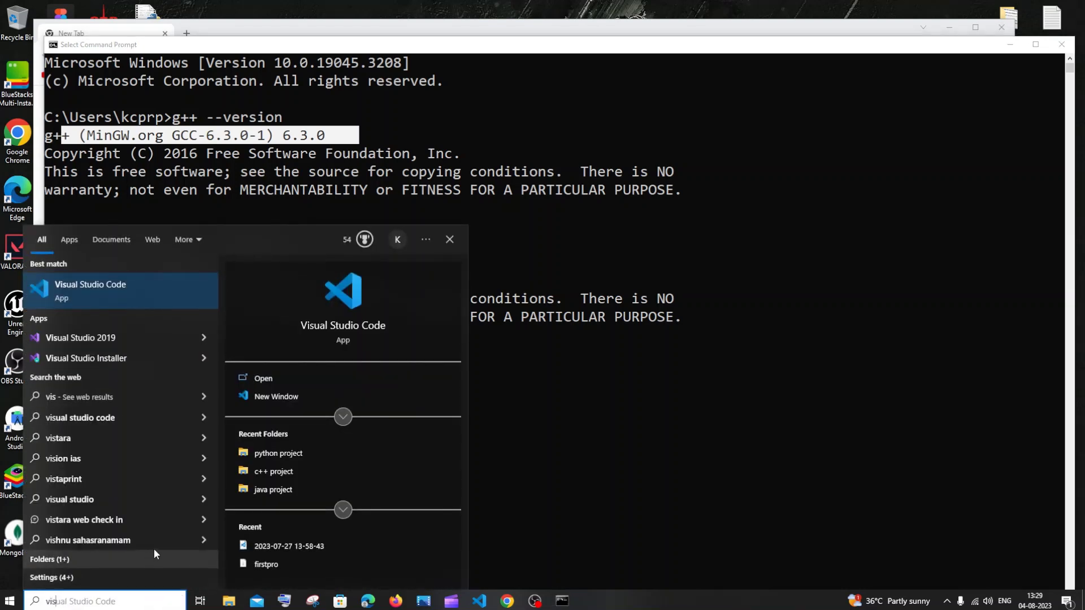
Launch VS Code, create a 'C project' folder on the Desktop through Open Folder, and open it
click(287, 381)
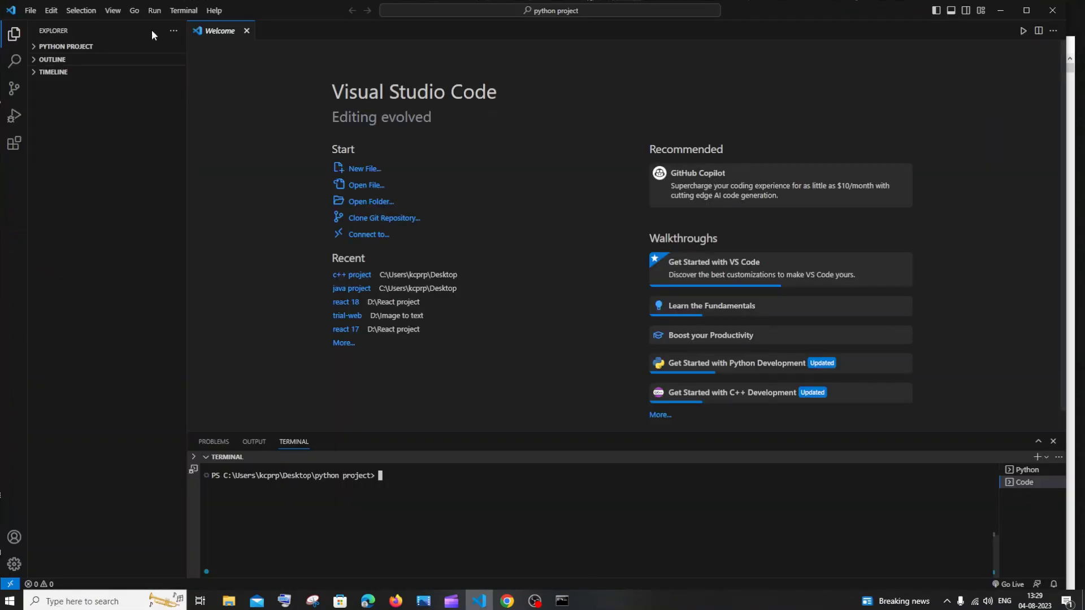
click(31, 12)
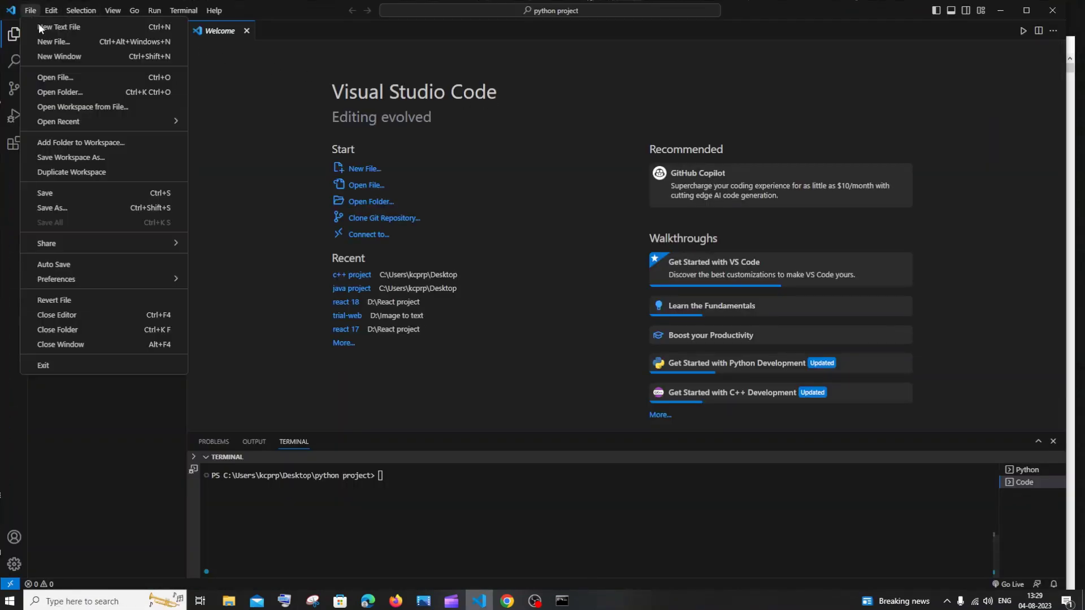
click(72, 92)
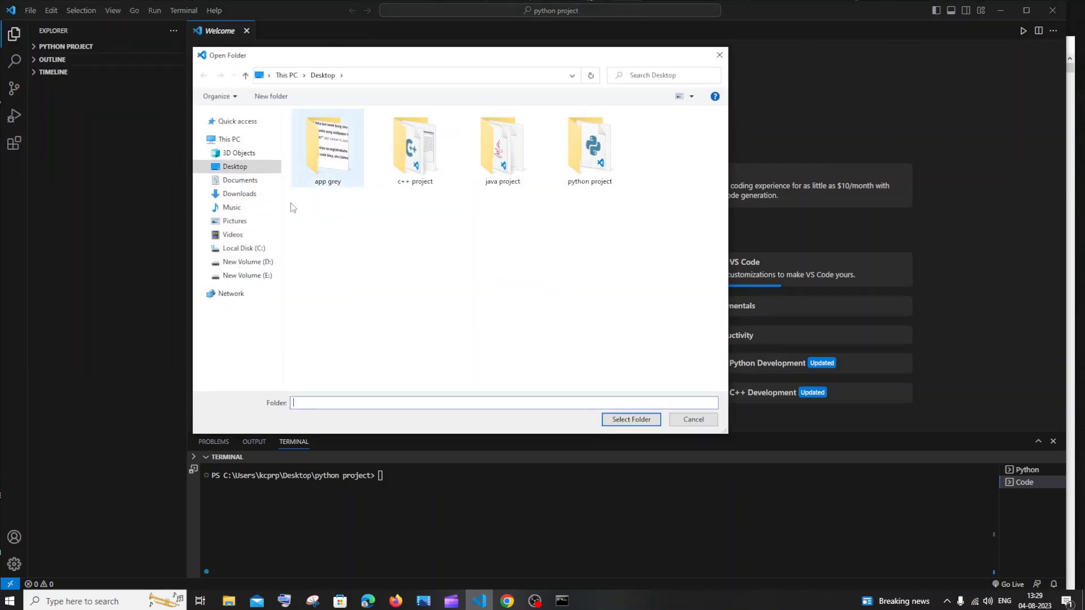
right_click(395, 277)
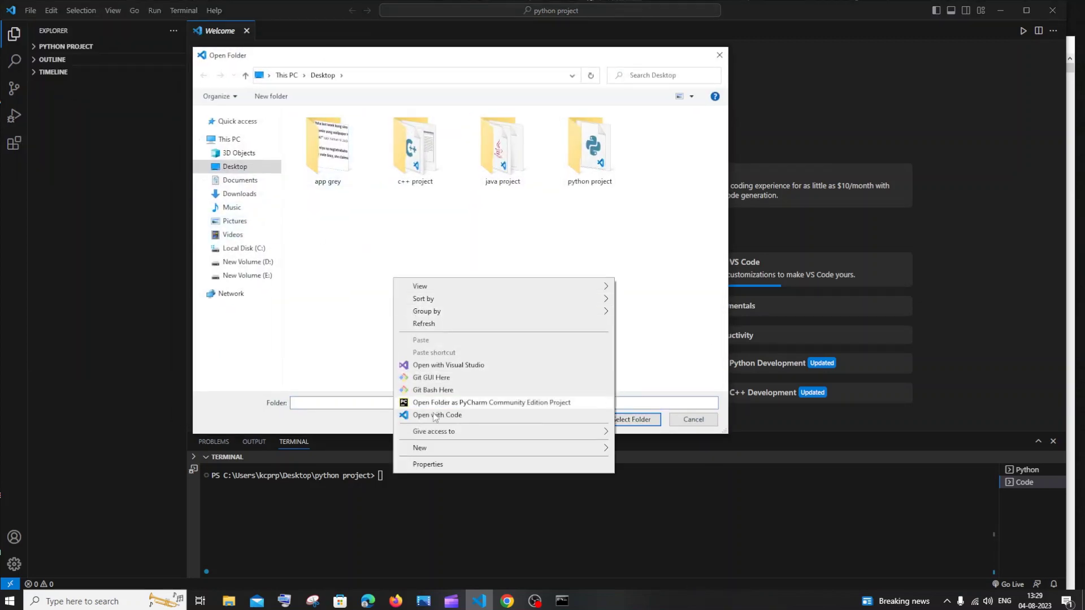
mouse_move(444, 456)
click(628, 448)
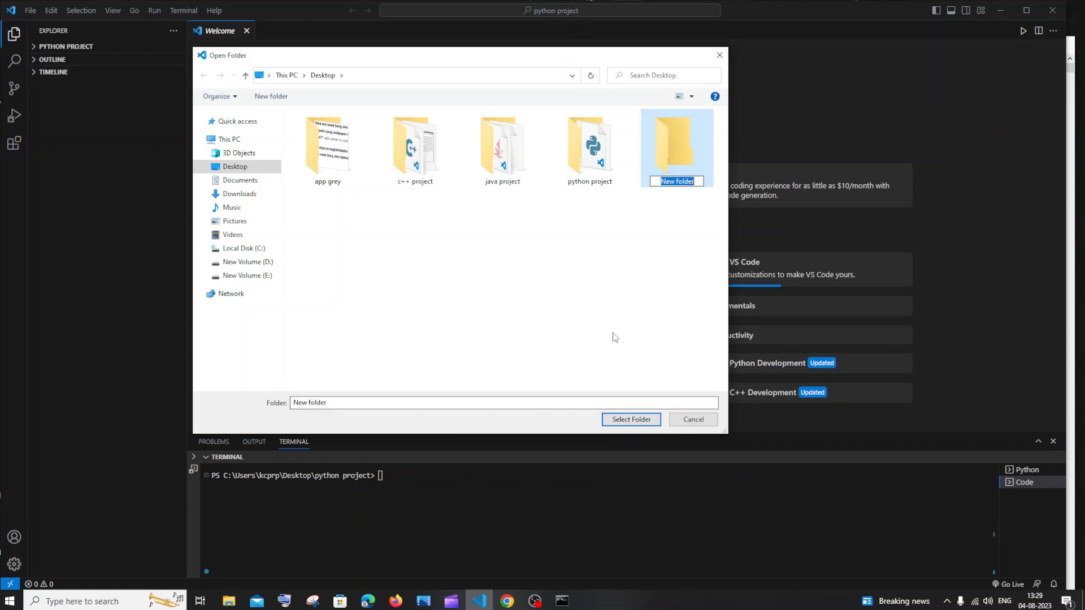
text(C project)
click(701, 237)
click(688, 174)
click(631, 419)
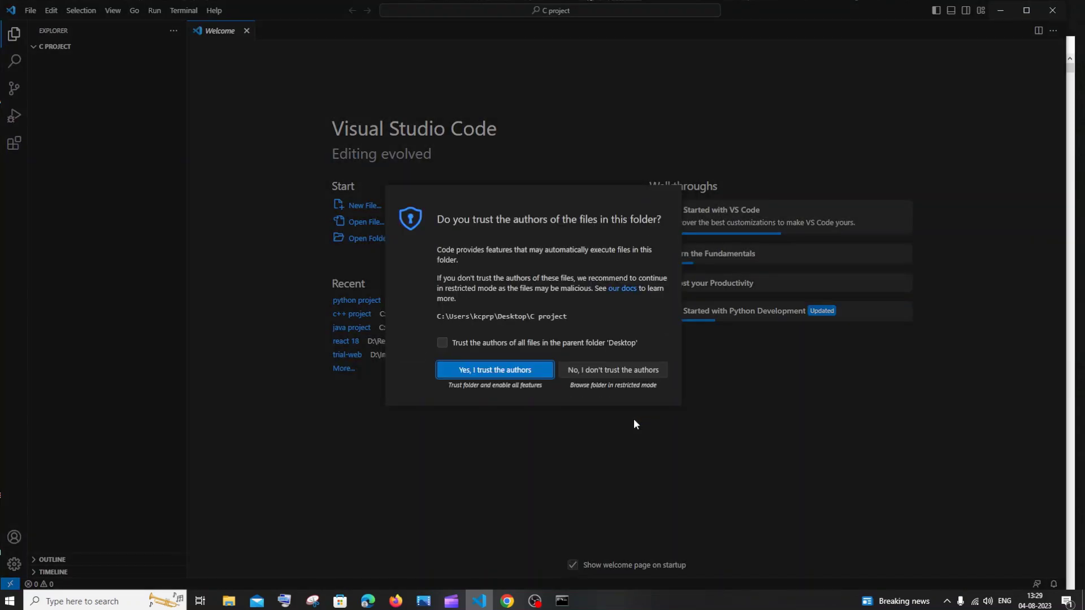
Trust the authors of the C project folder and expand its file tree in Explorer
click(496, 370)
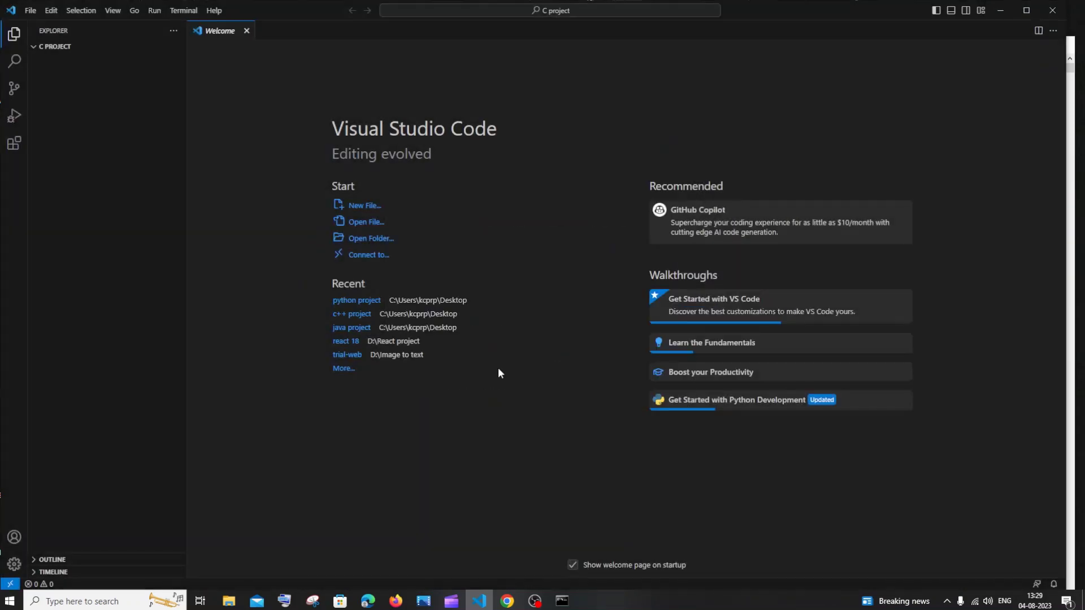
click(73, 48)
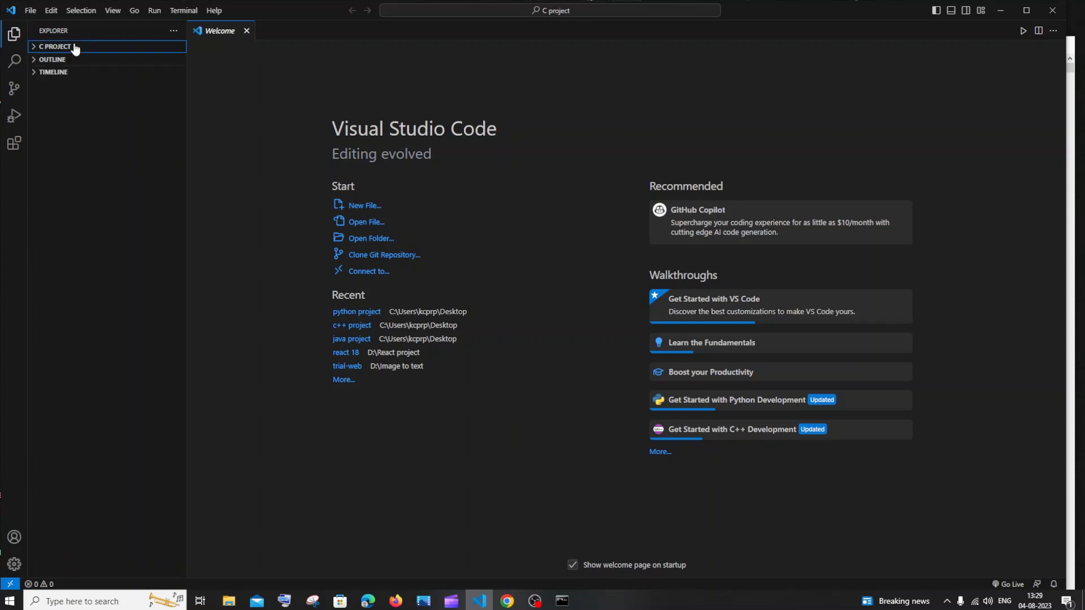
click(75, 48)
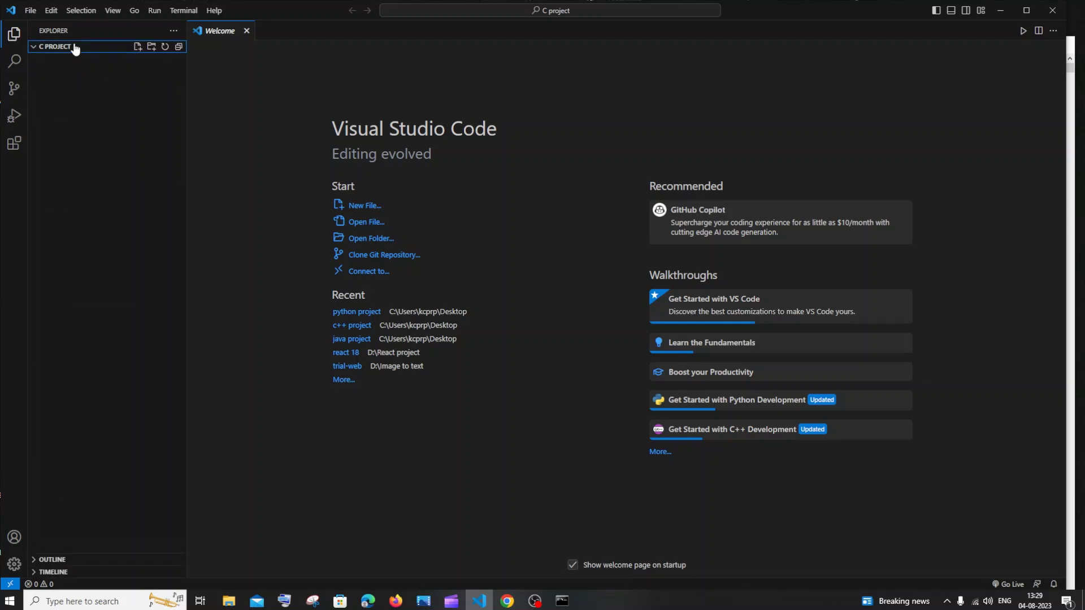
Create a new empty file named newpro.c in the C project folder
click(137, 47)
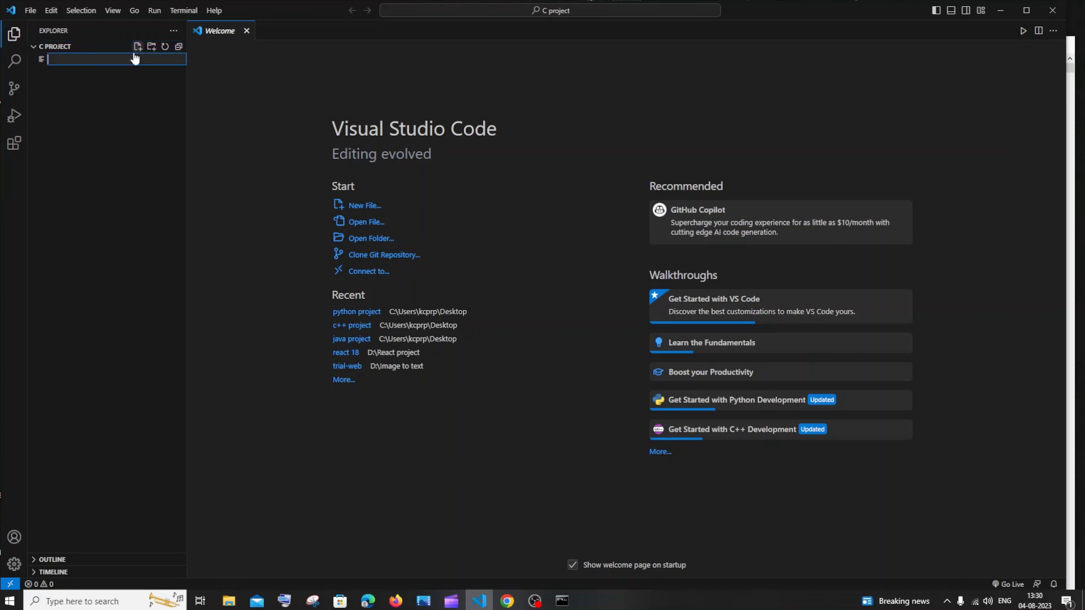
text(newpro.c)
key(Return)
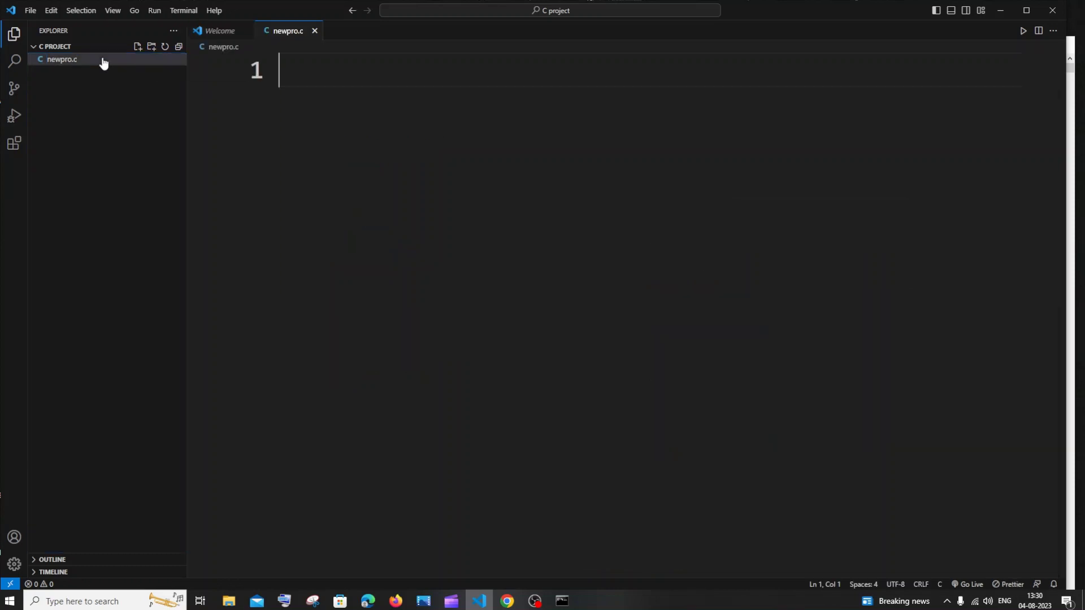